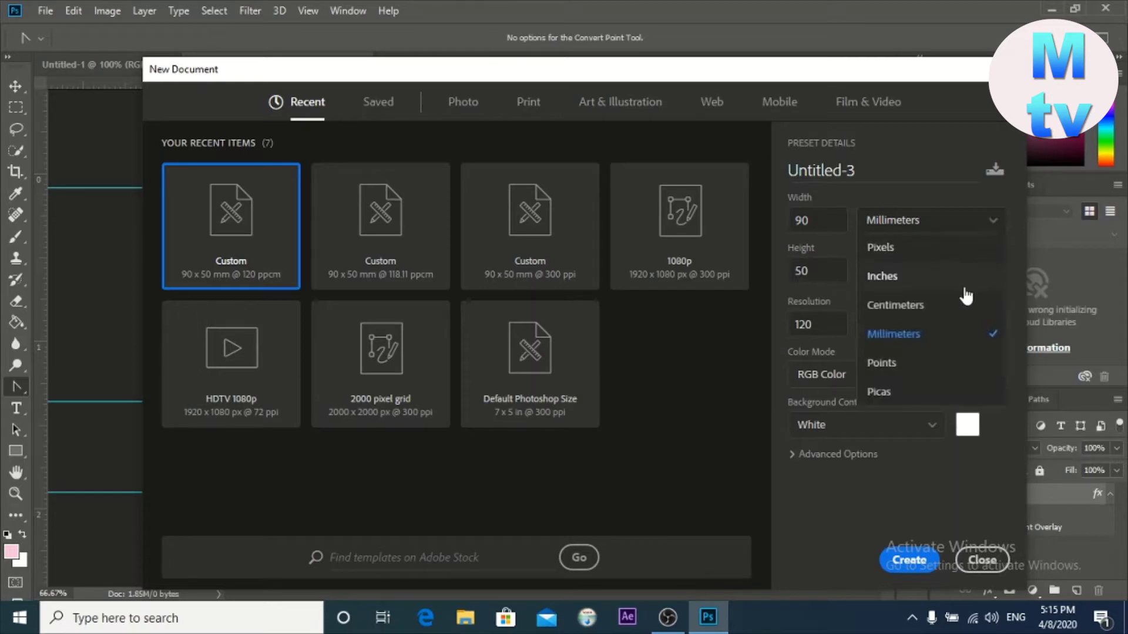
Create a new 90 x 50 mm document at 120 pixels/centimeter in RGB Color with a white background.
click(973, 336)
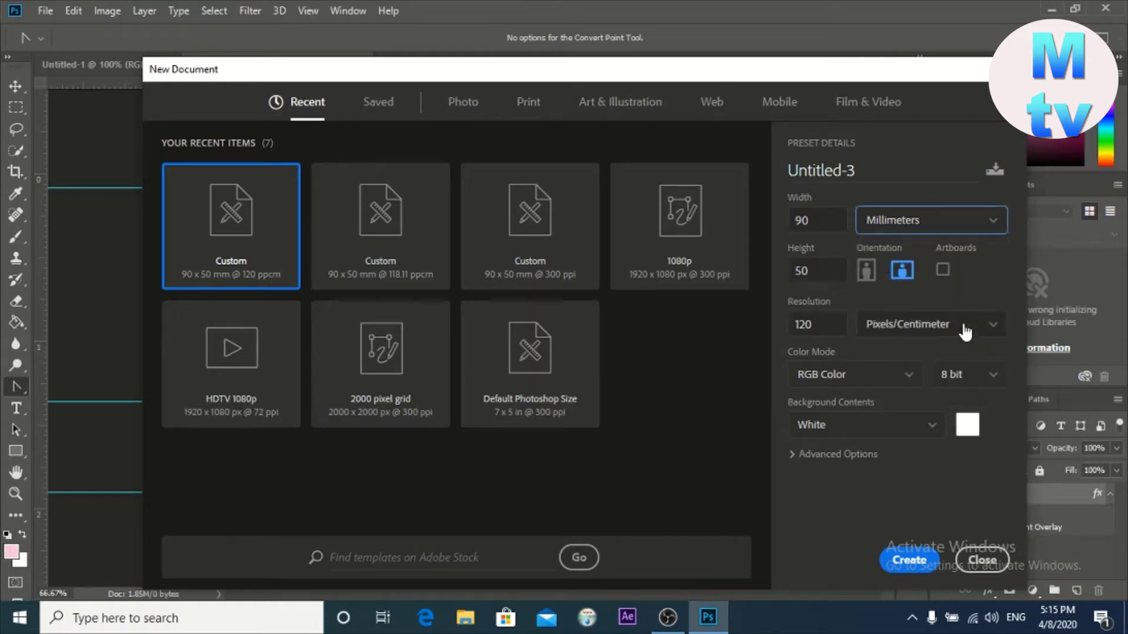
click(804, 213)
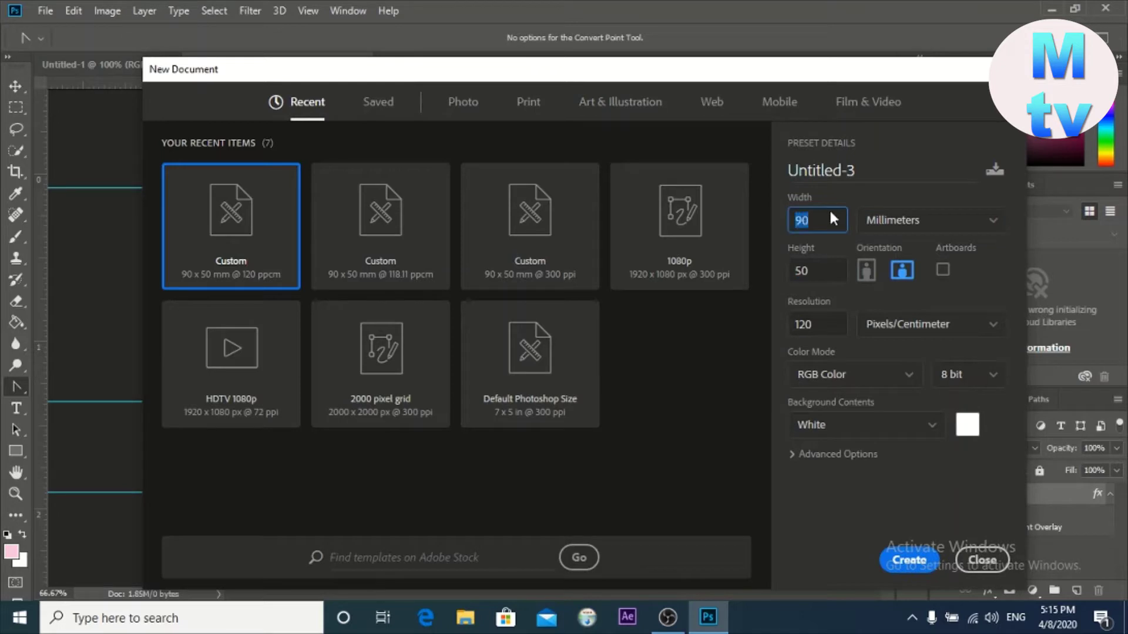
click(800, 270)
click(828, 260)
click(282, 237)
click(898, 555)
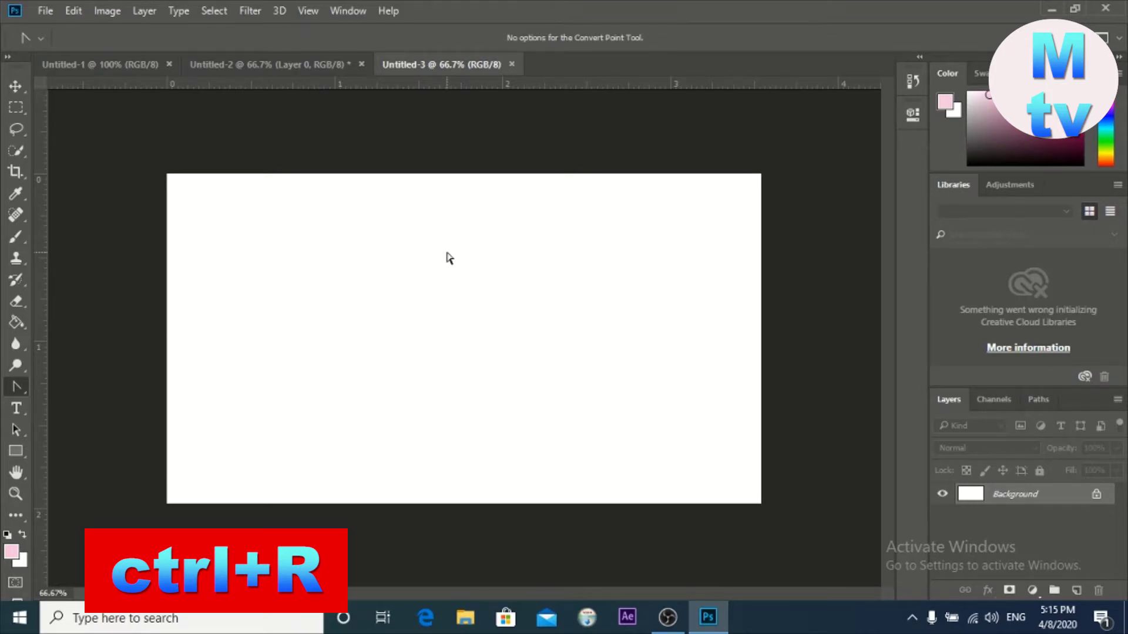
With the rulers shown, place vertical guides just inside the canvas's right edge and about 0.06 in from its left edge.
key(ctrl+r)
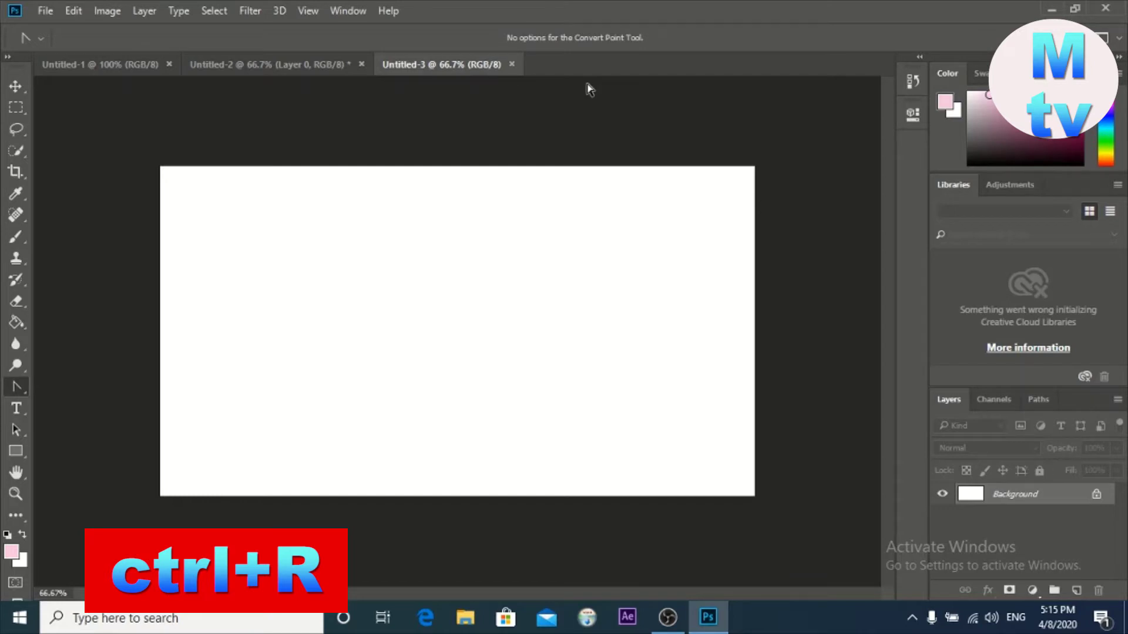
key(ctrl+r)
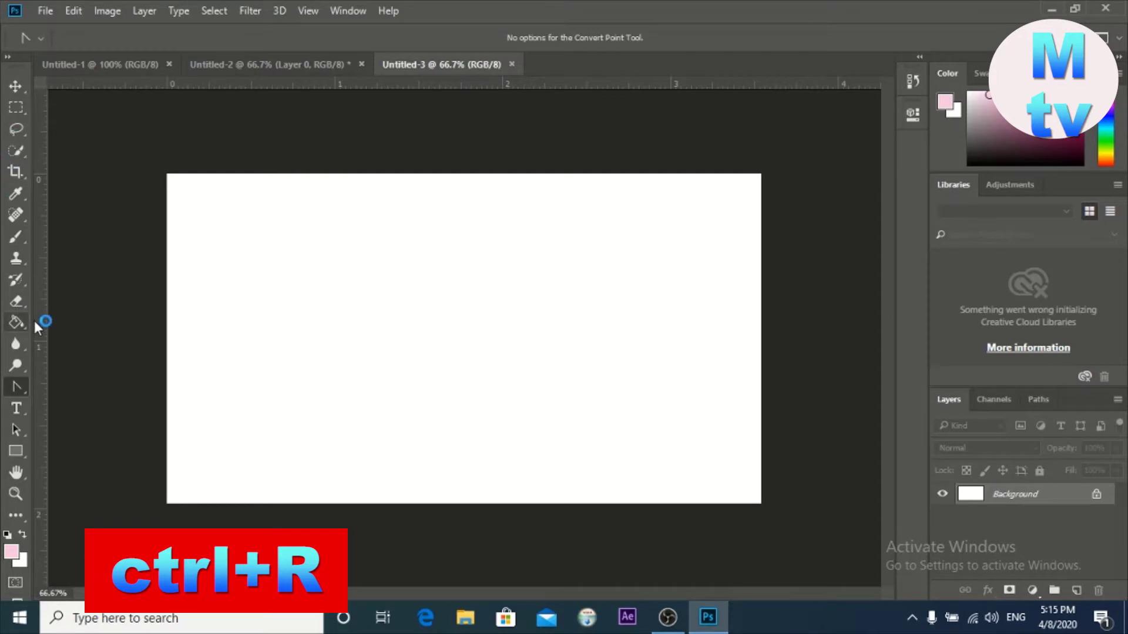
drag(47, 334, 747, 267)
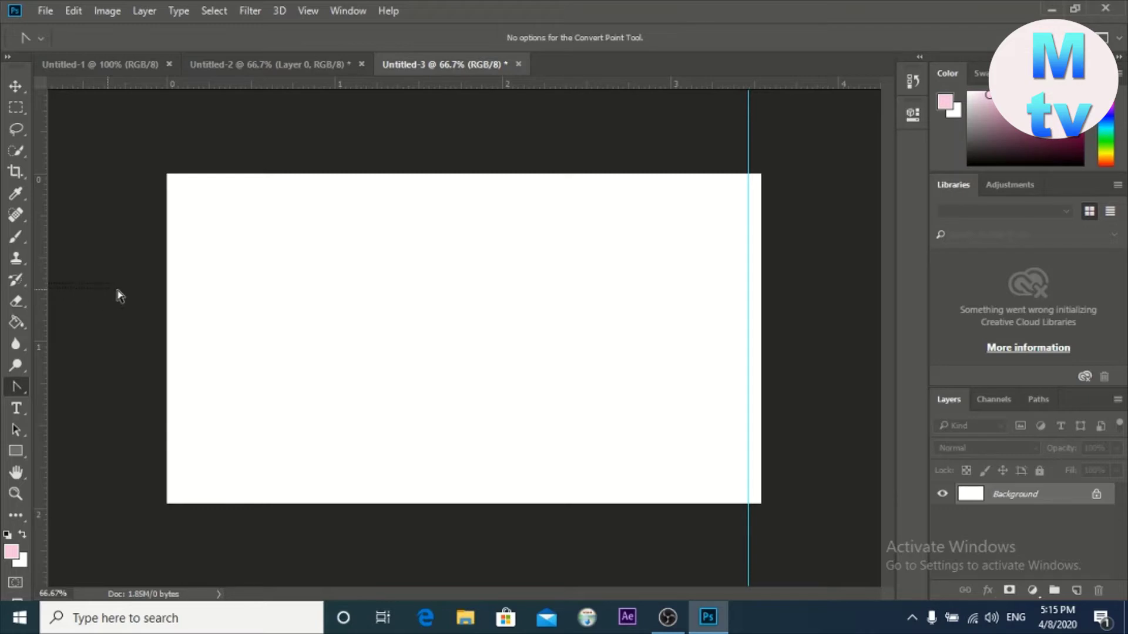
drag(48, 297, 178, 293)
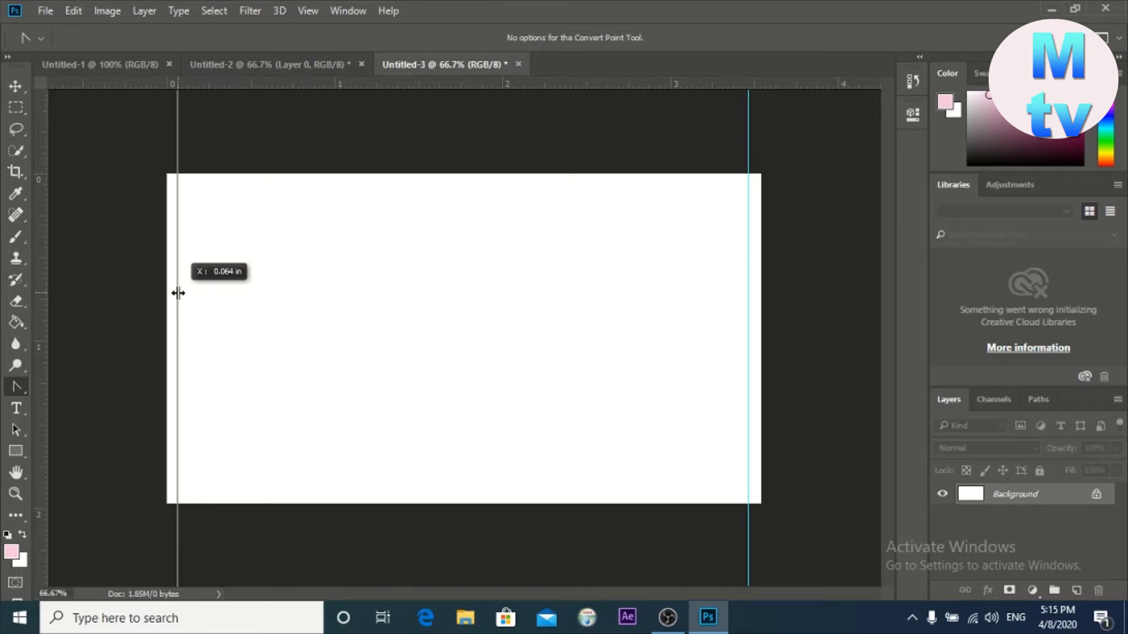
drag(178, 293, 176, 292)
Place three horizontal guides: just inside the canvas's bottom edge, about two-thirds of the way down, and just inside the top edge.
drag(518, 86, 523, 494)
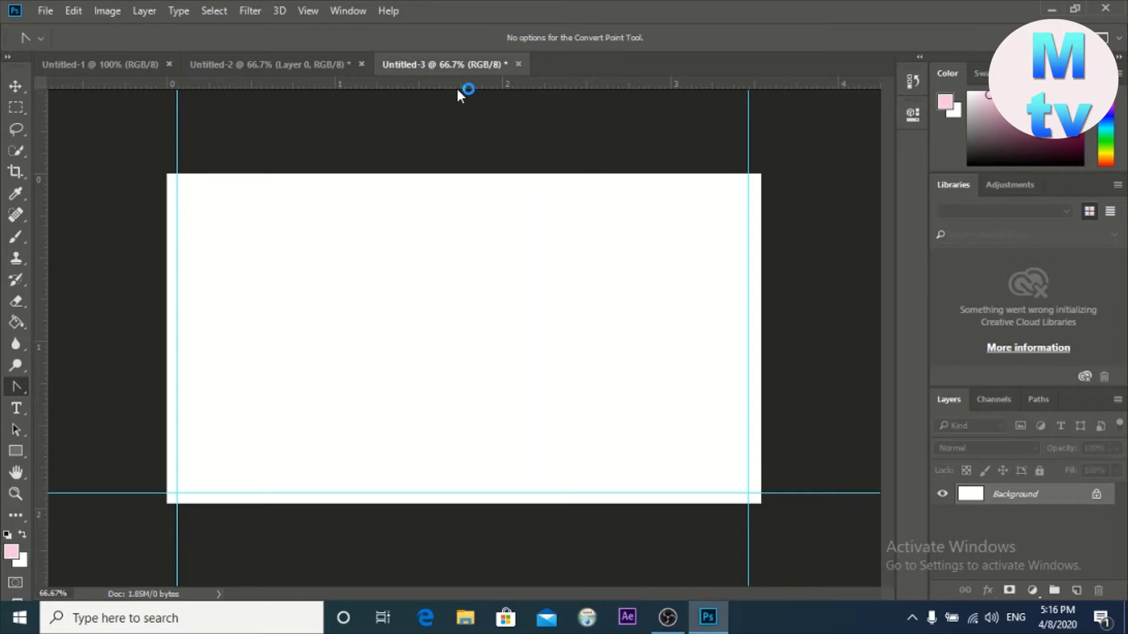
drag(457, 88, 473, 401)
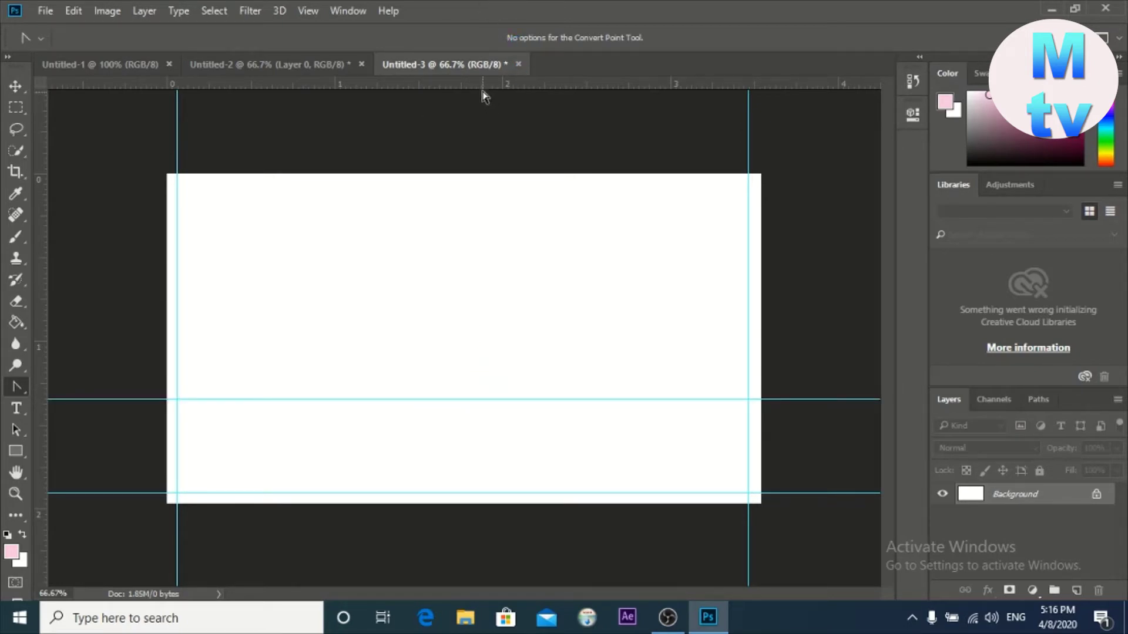
drag(482, 88, 466, 184)
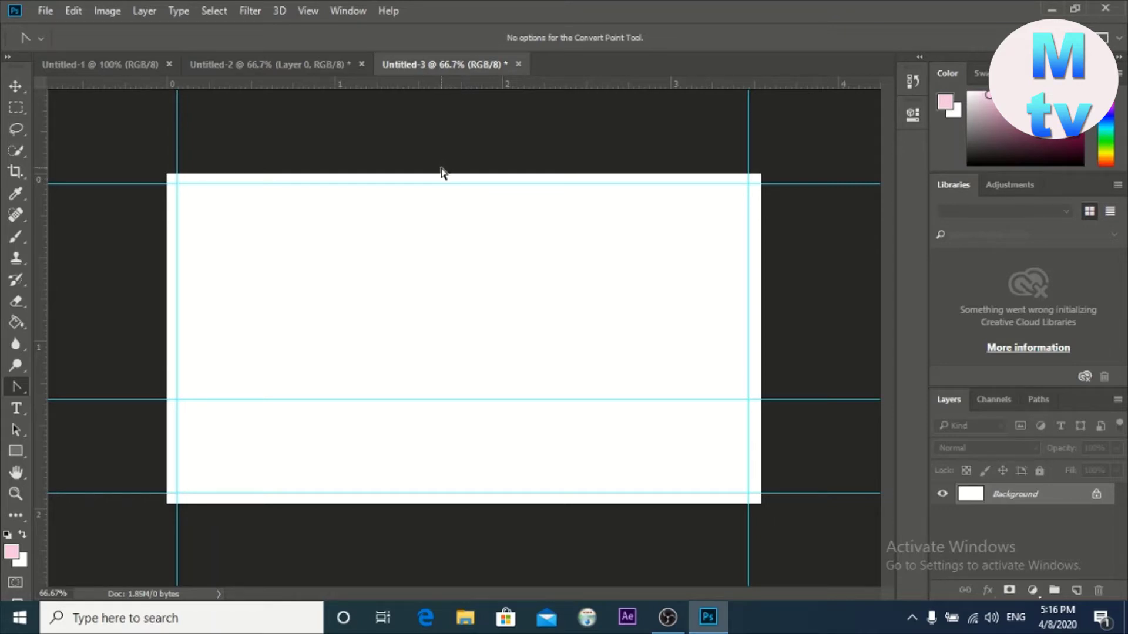
Draw a closed rectangular path with the Pen tool along the guides enclosing the lower band of the canvas.
right_click(18, 386)
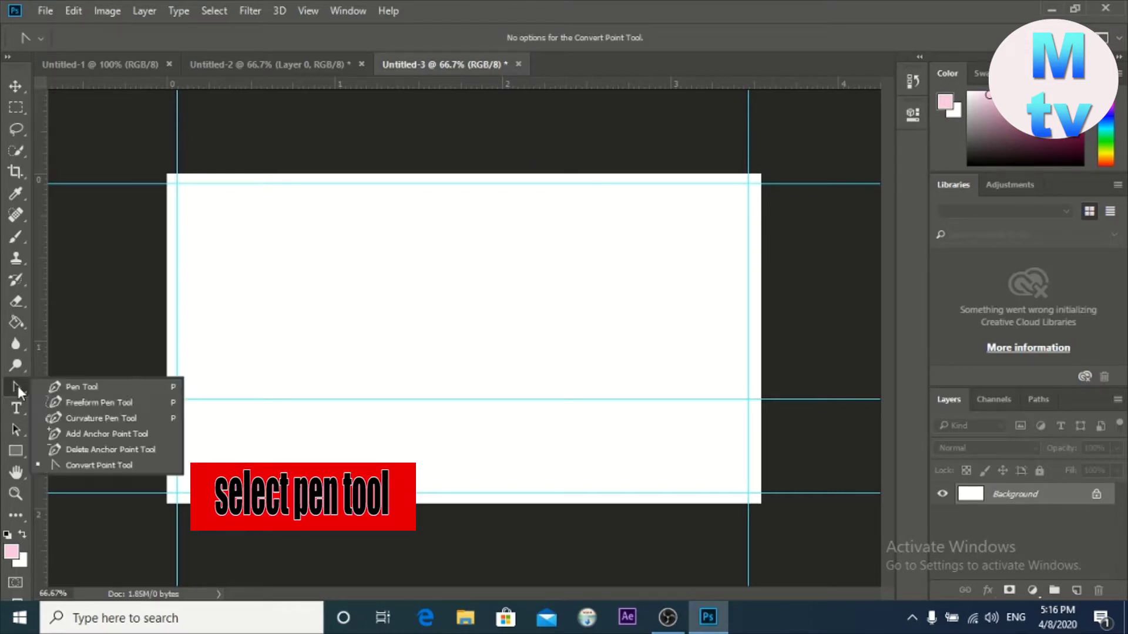
click(86, 385)
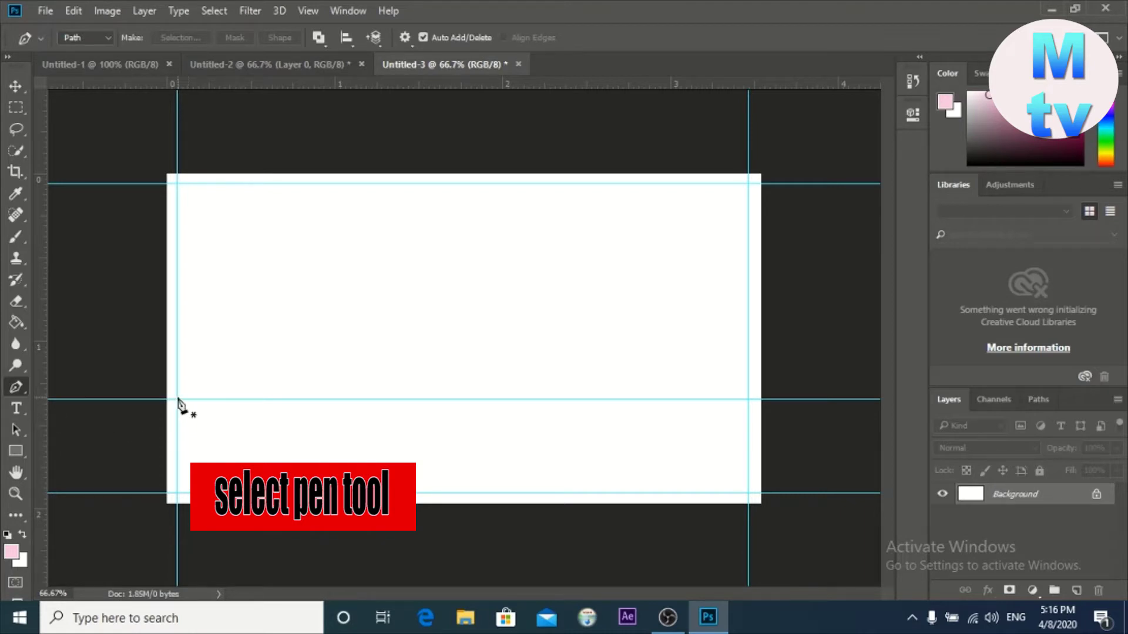
click(176, 399)
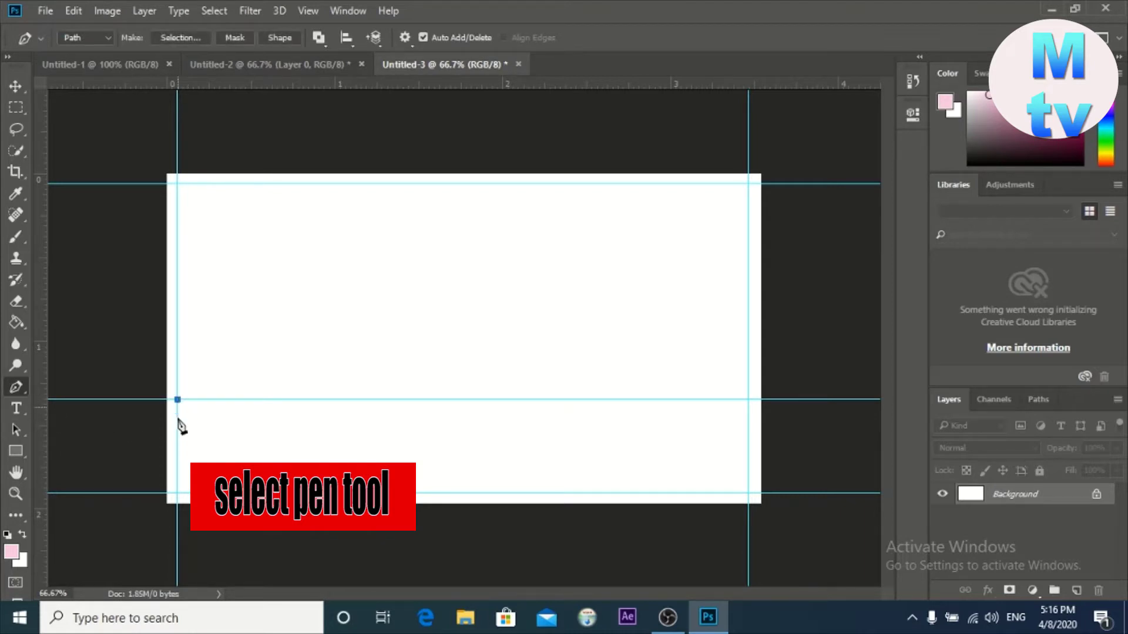
click(177, 493)
click(748, 494)
click(748, 399)
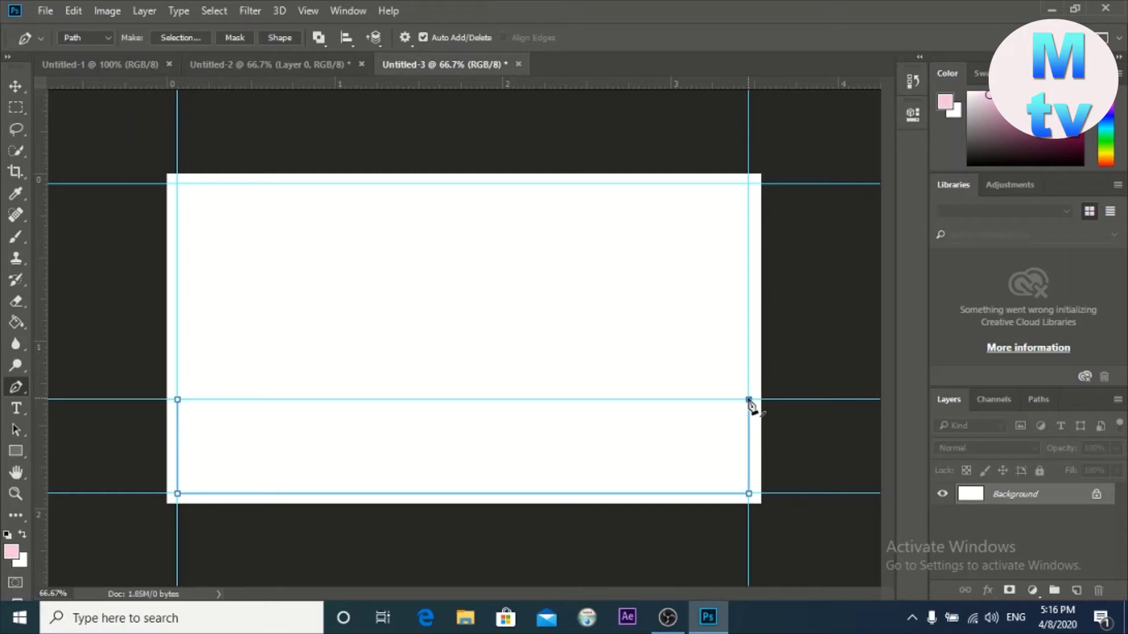
click(177, 399)
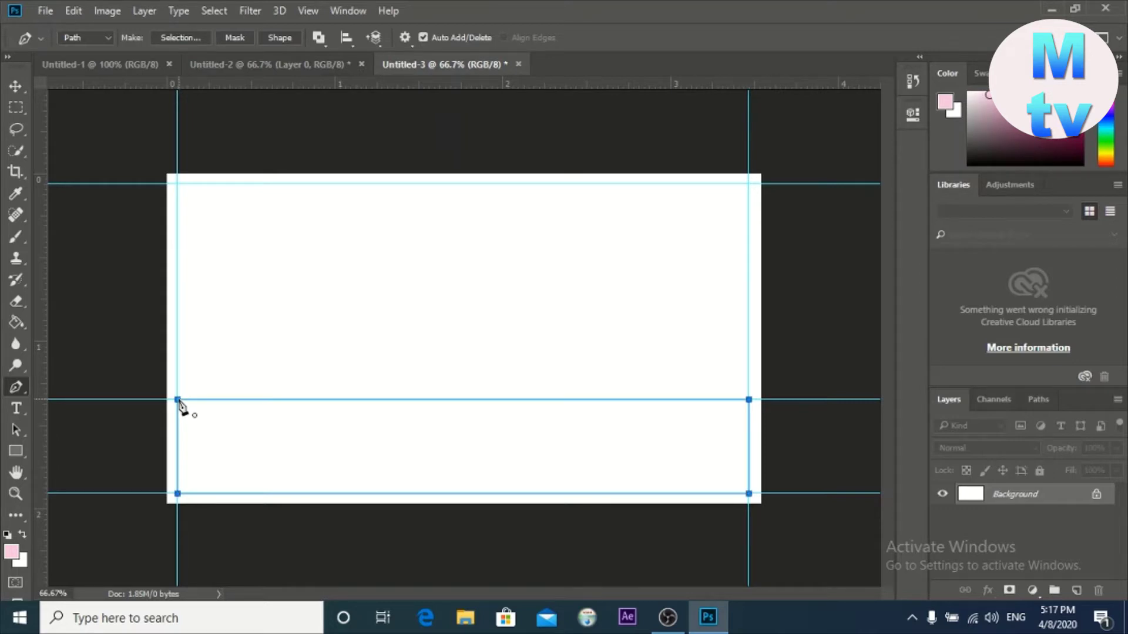
Bend the path's upper edge downward near its left end by pulling a curve handle from the upper-left anchor.
drag(174, 400, 139, 324)
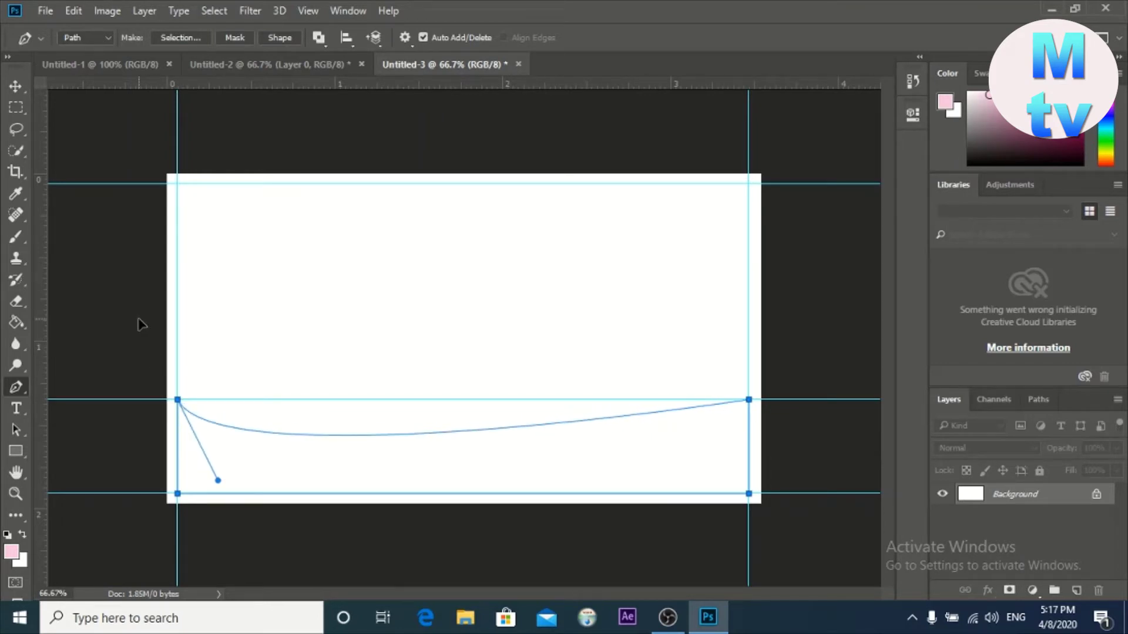
drag(140, 324, 134, 314)
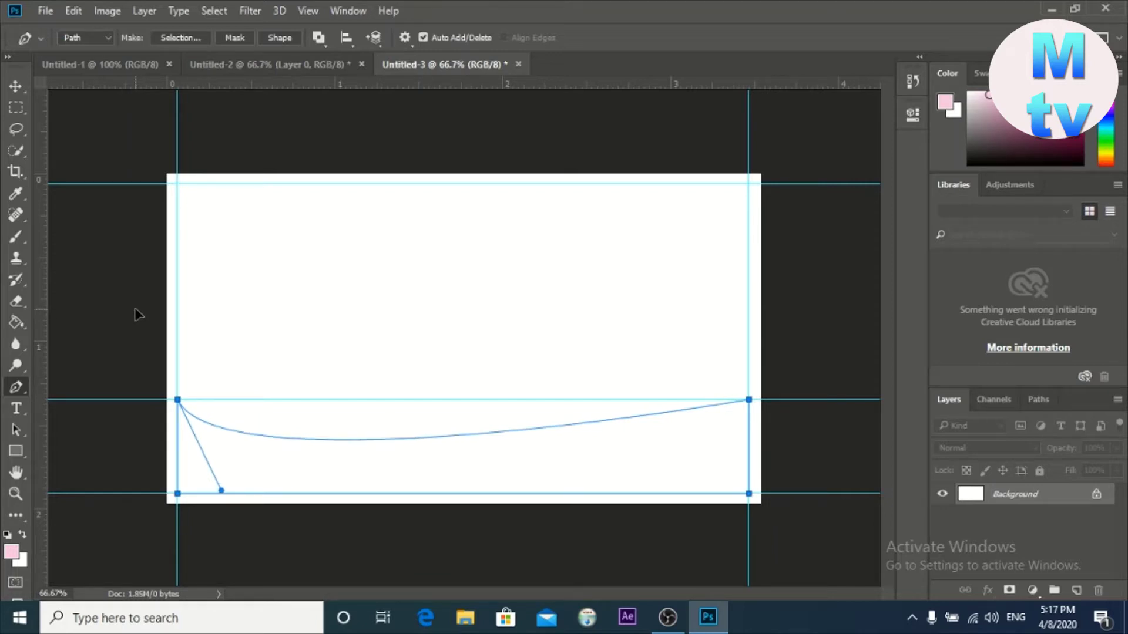
drag(134, 314, 138, 315)
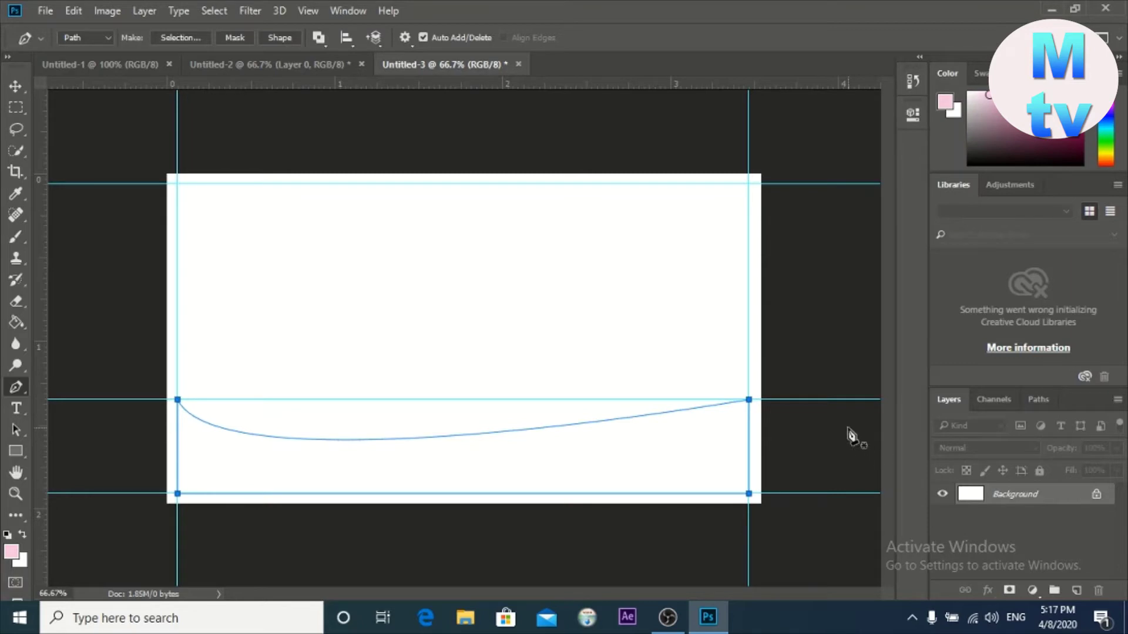
Use the Convert Point tool on the upper-right anchor to arch the path's top edge into a wave, keeping the right side straight.
click(17, 389)
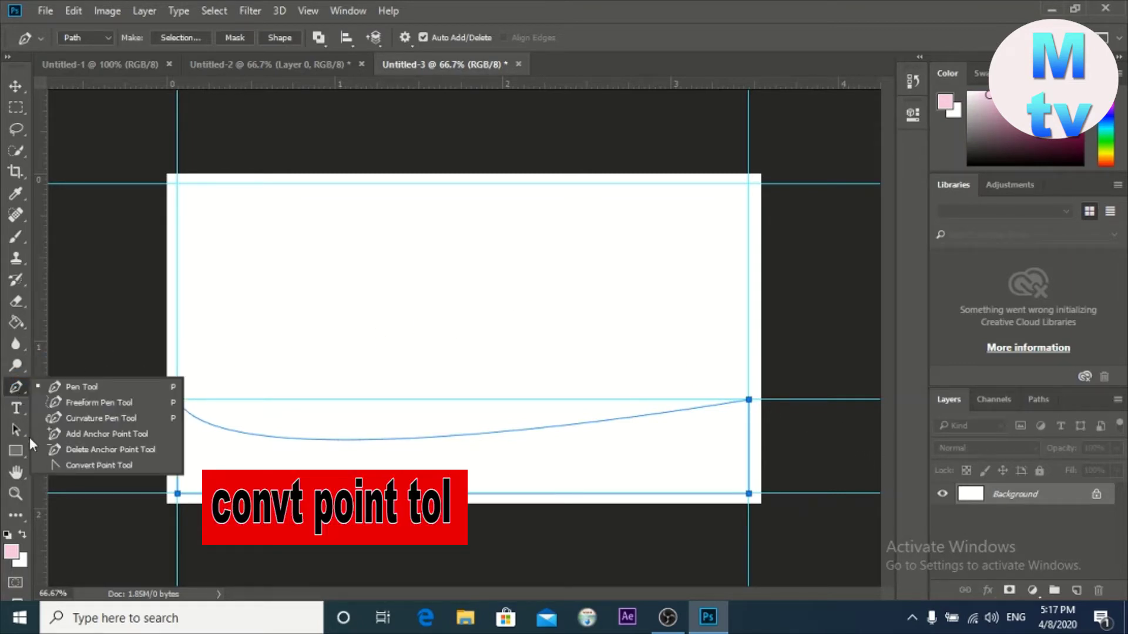
click(86, 463)
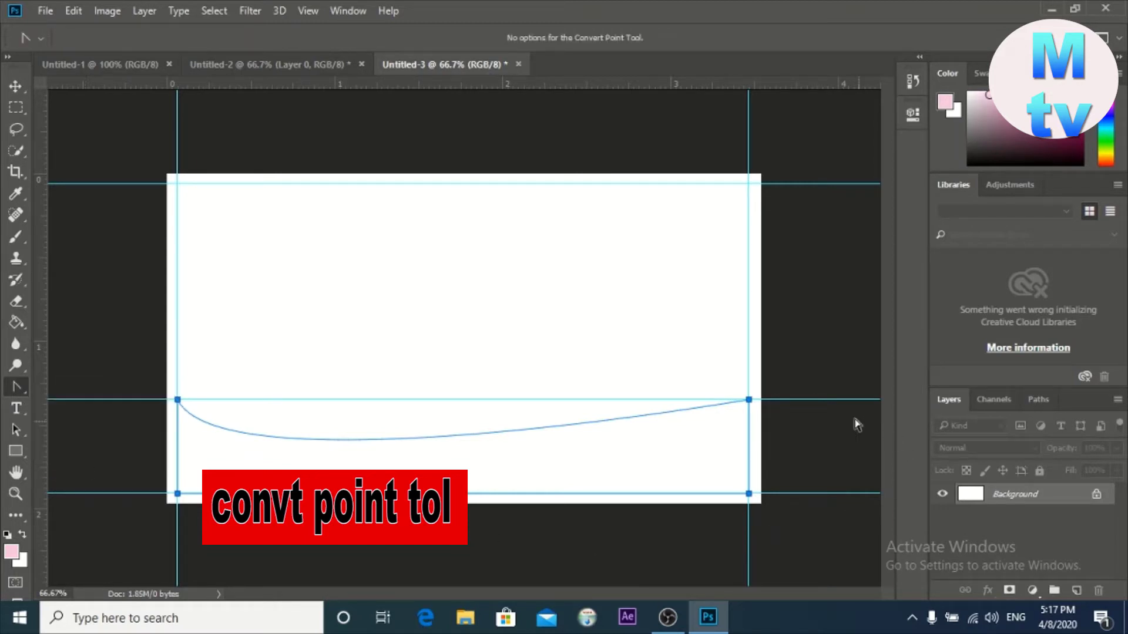
drag(749, 400, 723, 312)
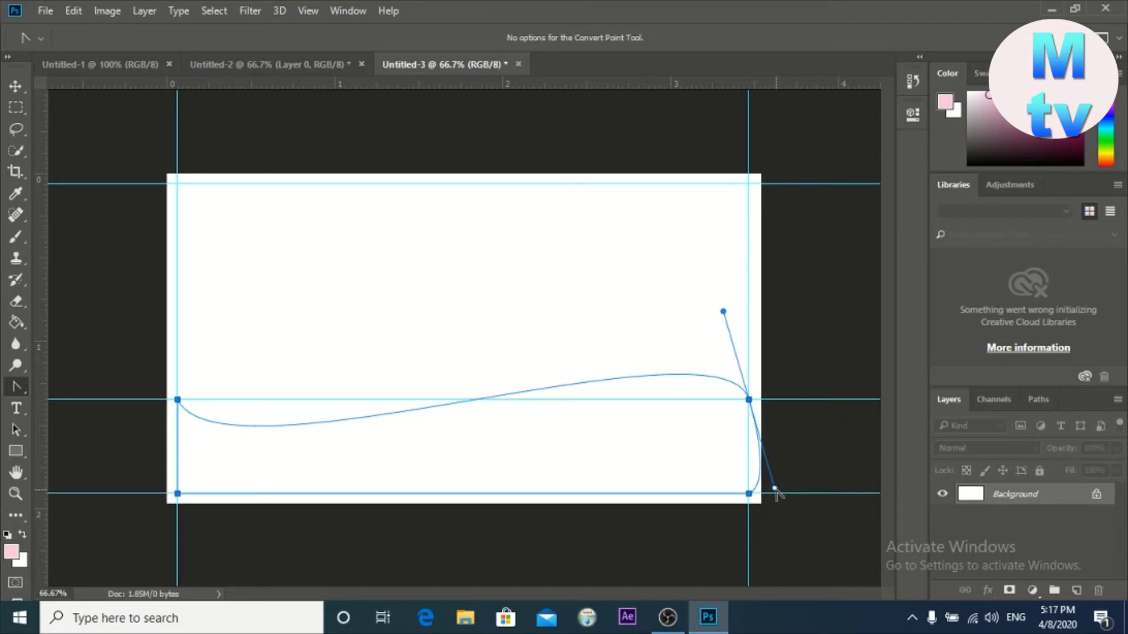
drag(775, 488, 749, 474)
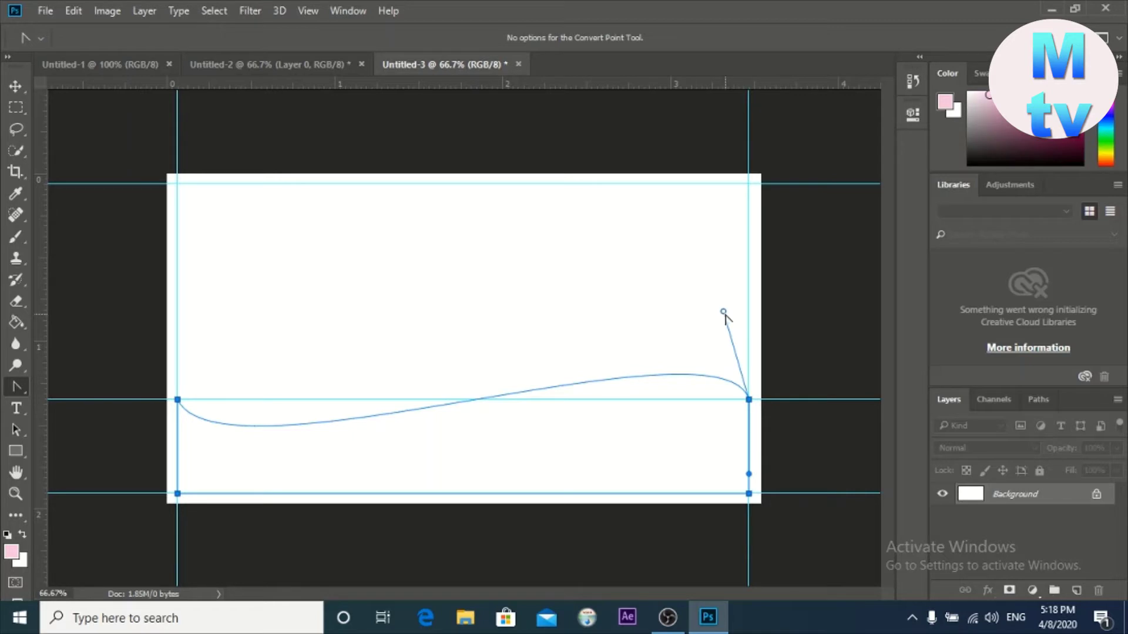
drag(723, 312, 715, 272)
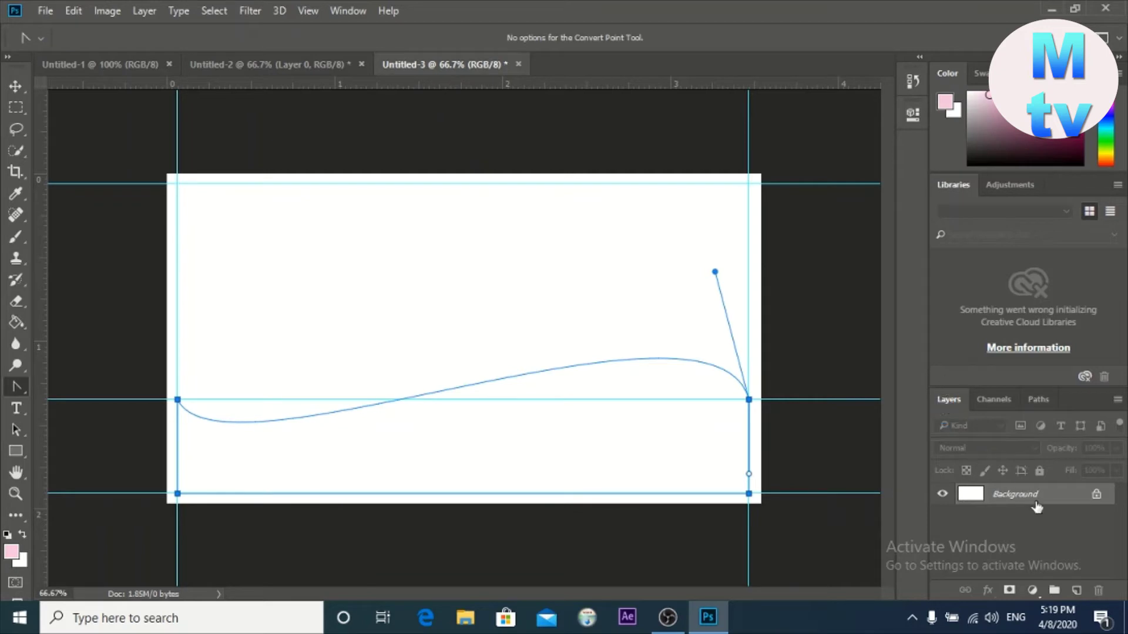
Convert the Background into a regular layer, and copy the area inside the curved path to a new layer.
click(1095, 496)
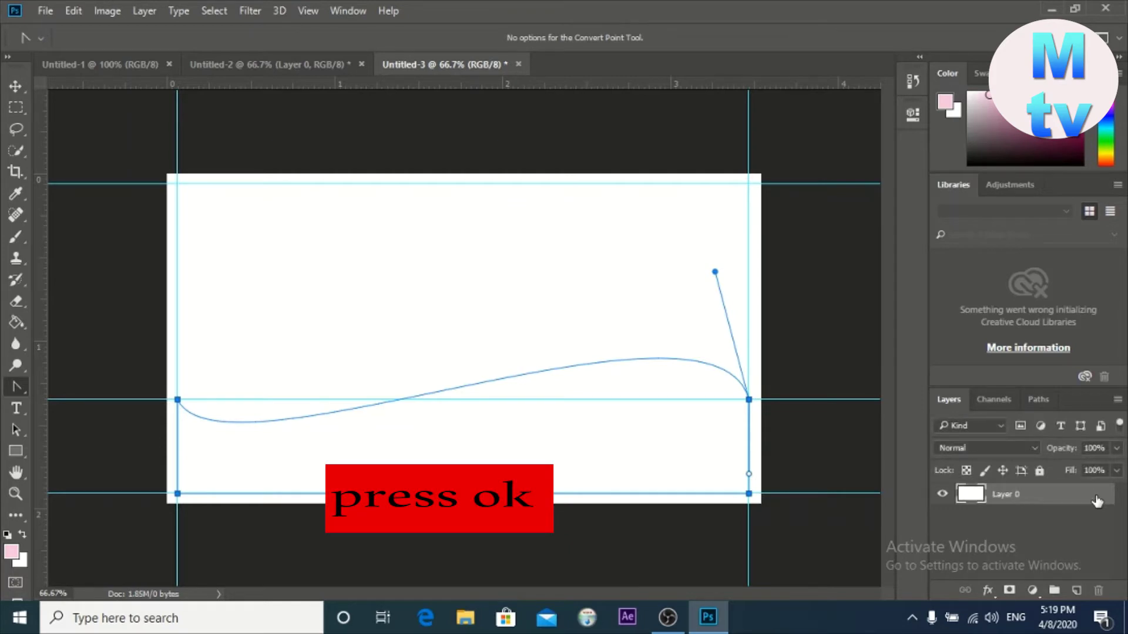
key(h)
double_click(1096, 497)
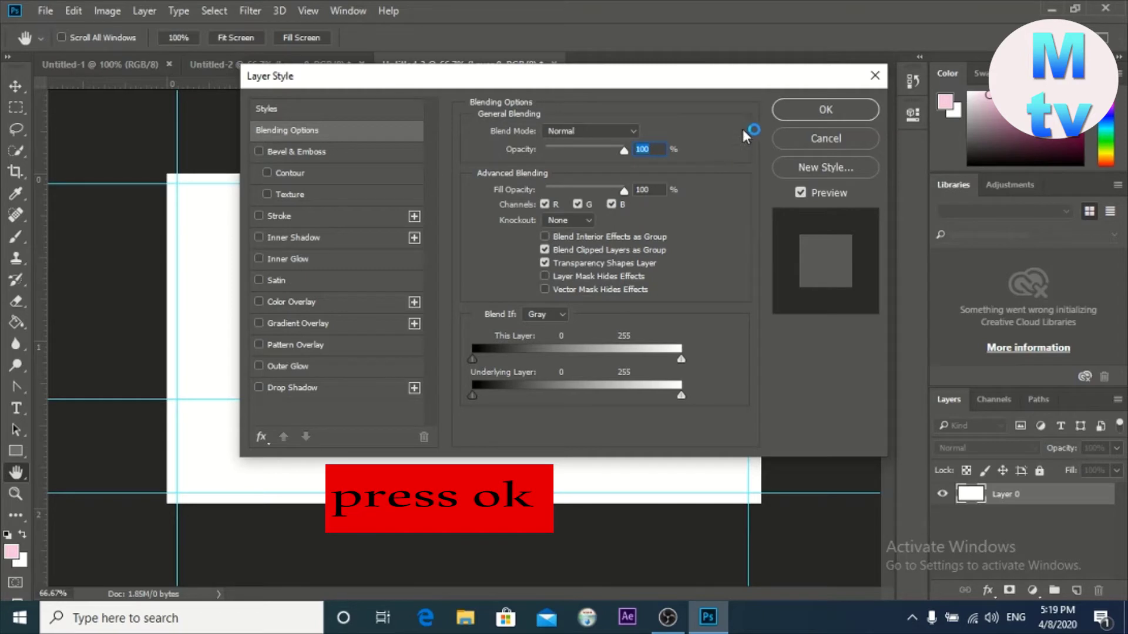
click(830, 108)
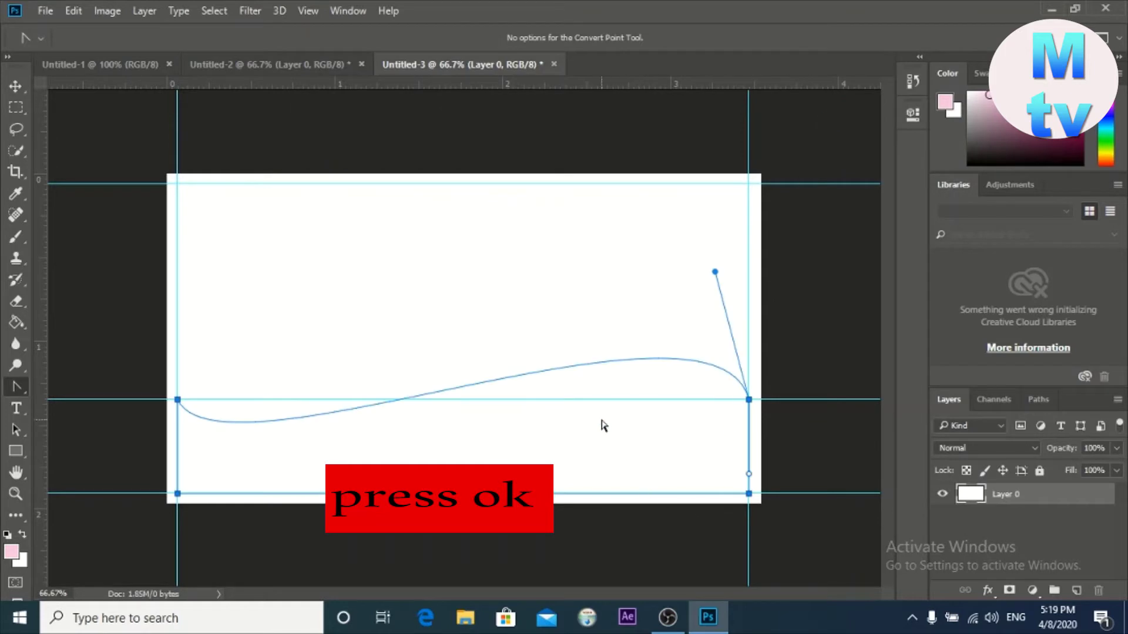
key(ctrl+Return)
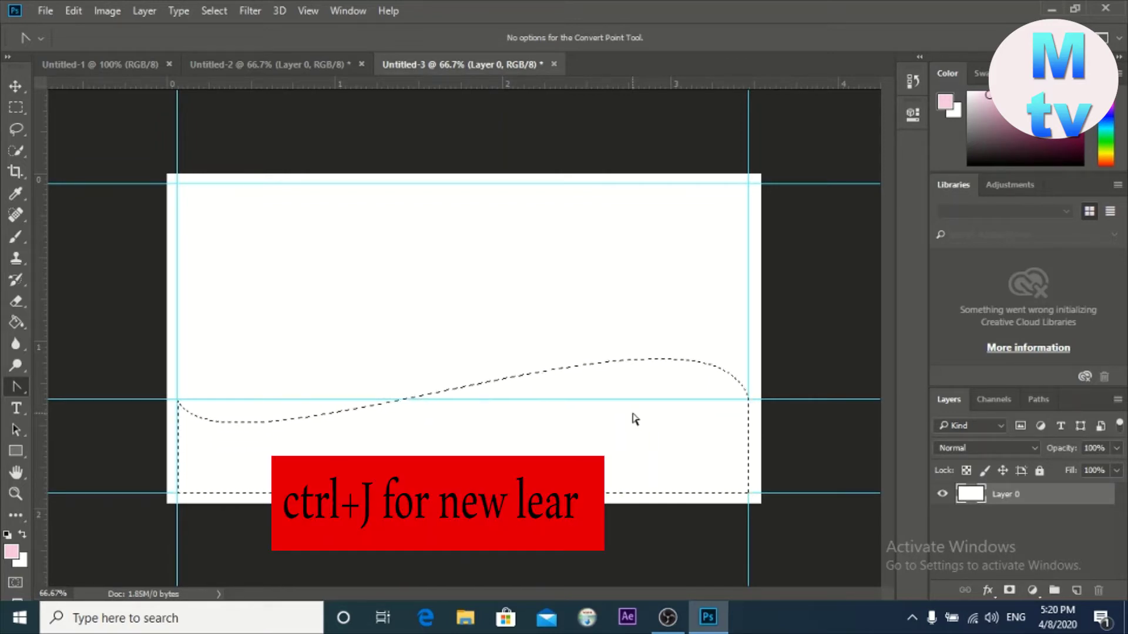
key(ctrl+j)
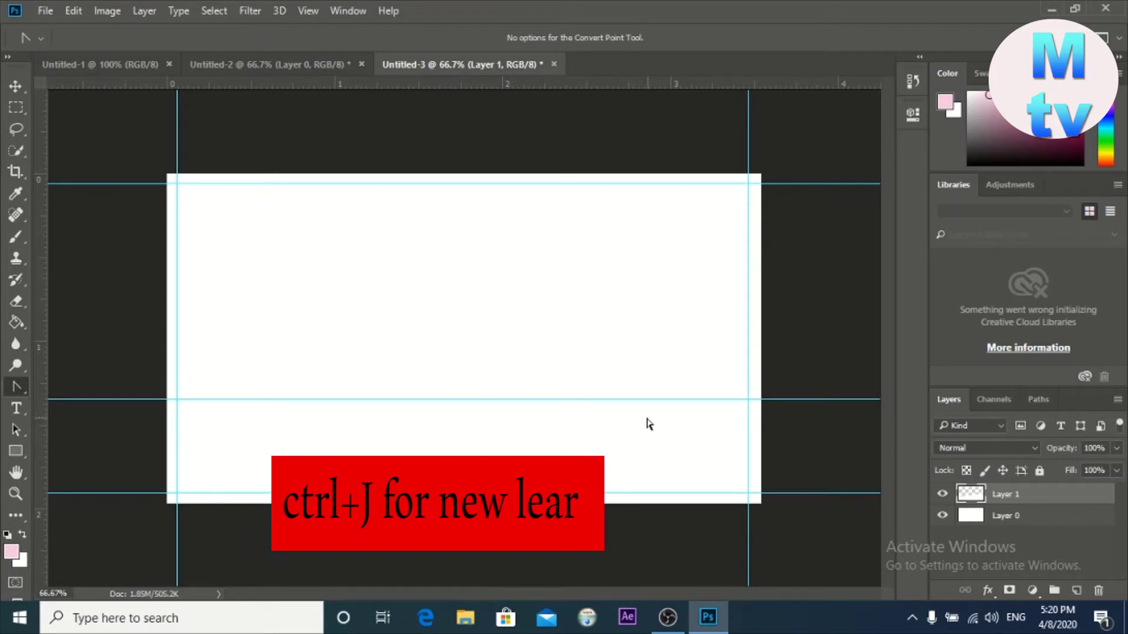
Add a Gradient Overlay to the new wave layer and choose the Orange, Yellow, Orange gradient preset.
click(140, 11)
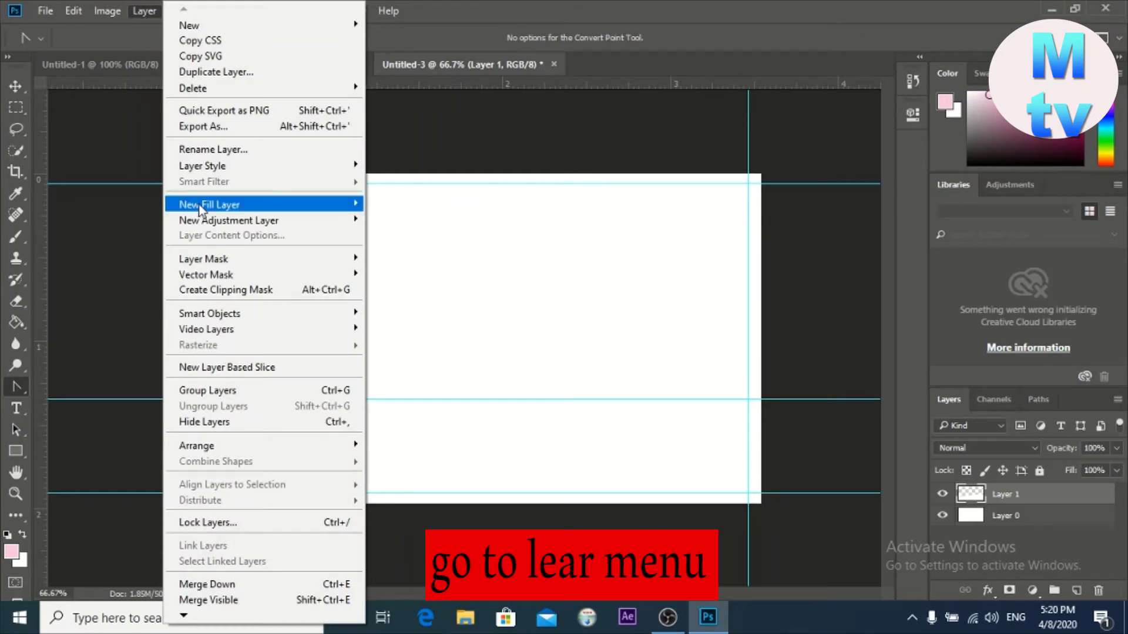
mouse_move(209, 173)
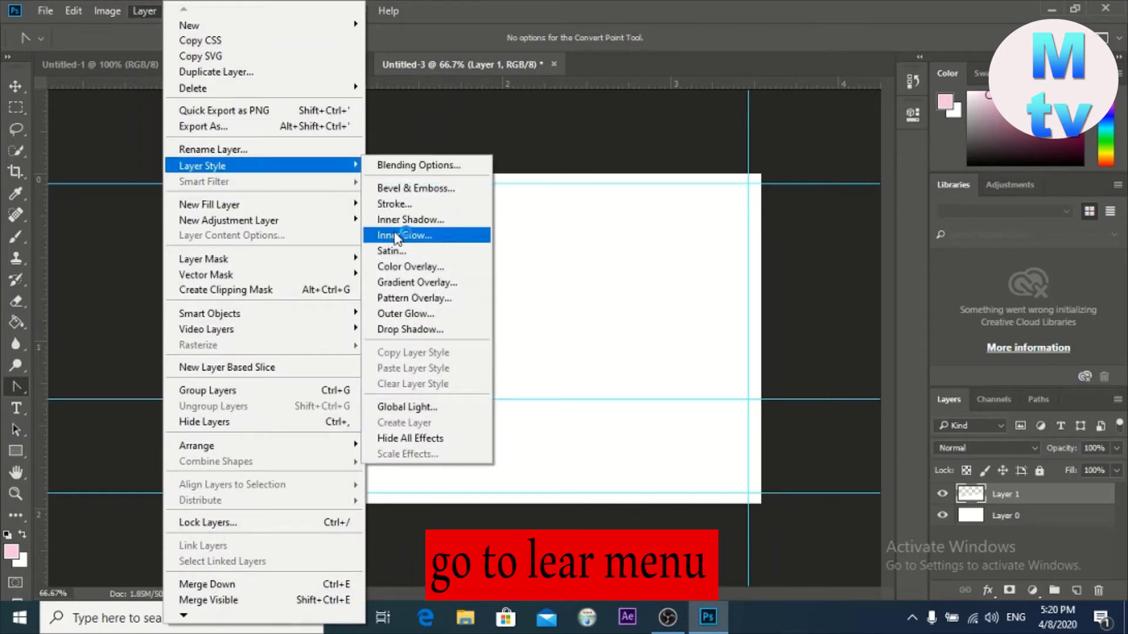
click(428, 282)
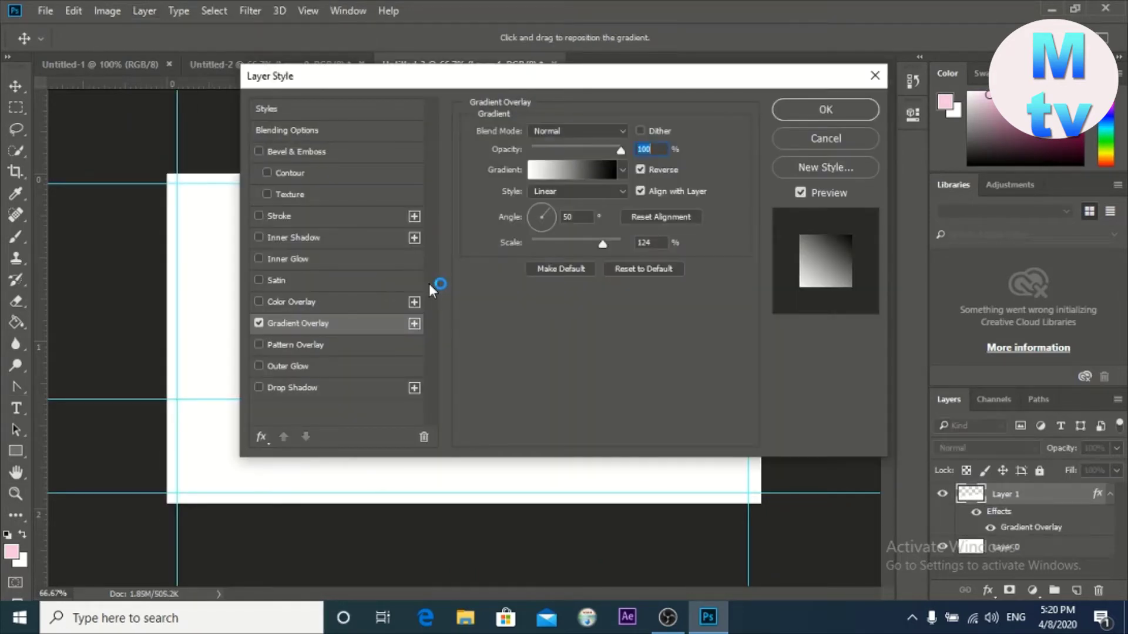
click(553, 170)
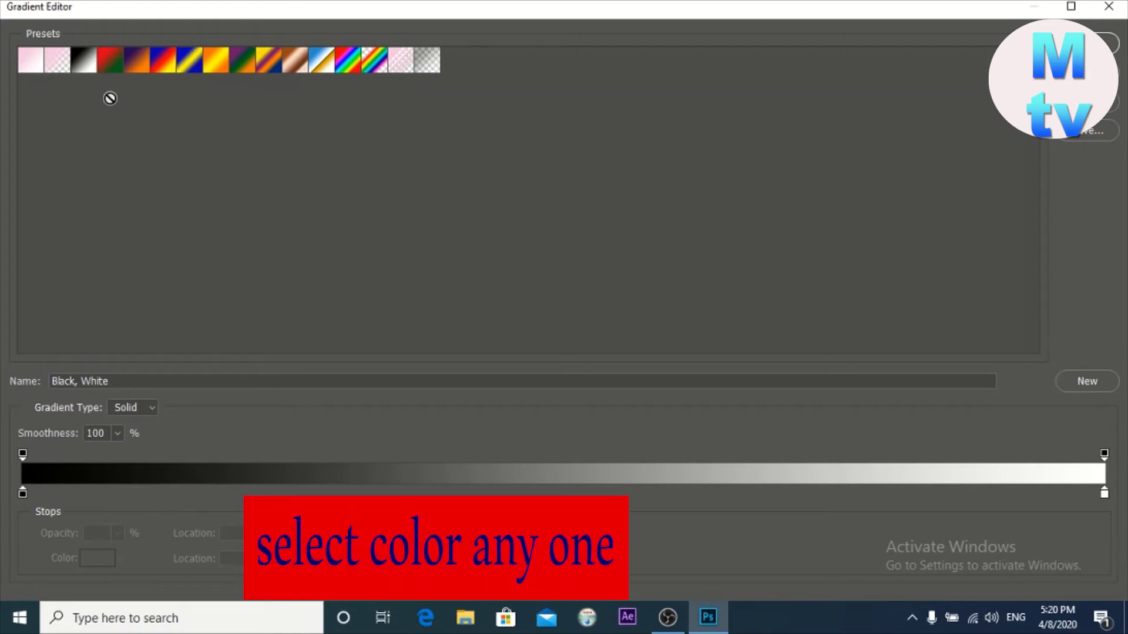
click(217, 64)
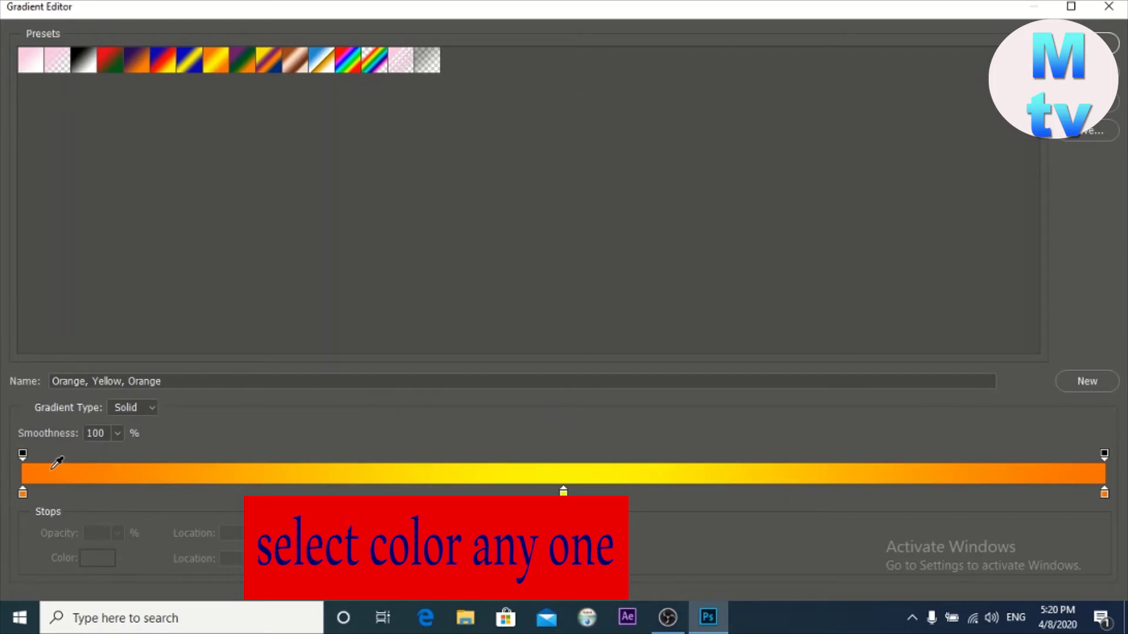
Move the gradient's first orange stop to the 2% location, keep its orange colour, and accept the custom gradient.
click(21, 497)
drag(20, 497, 47, 495)
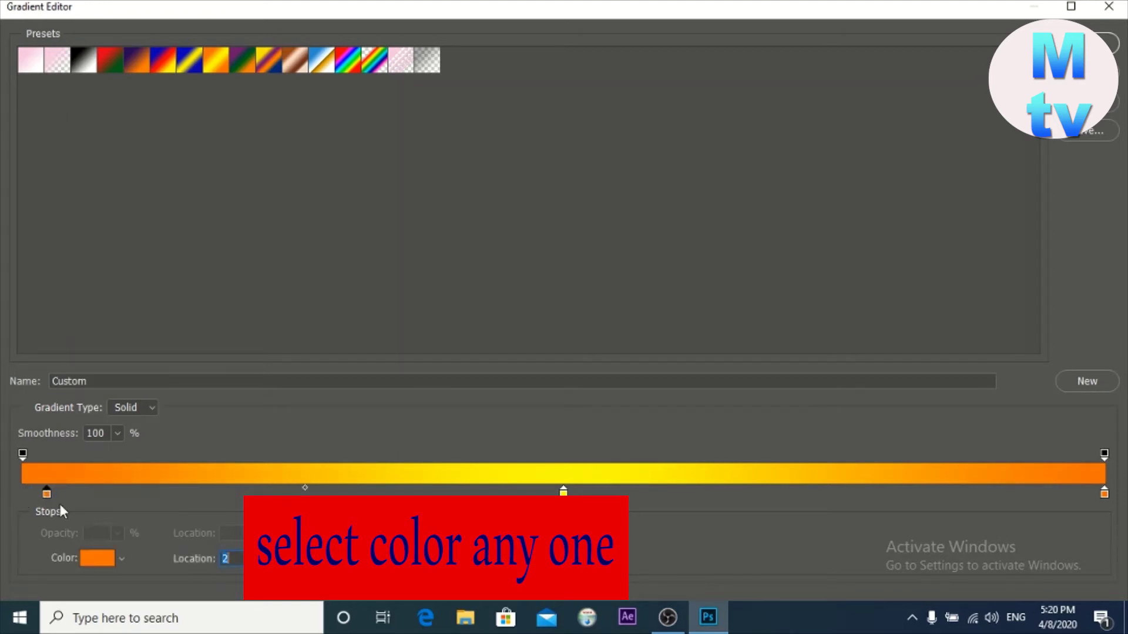
click(99, 558)
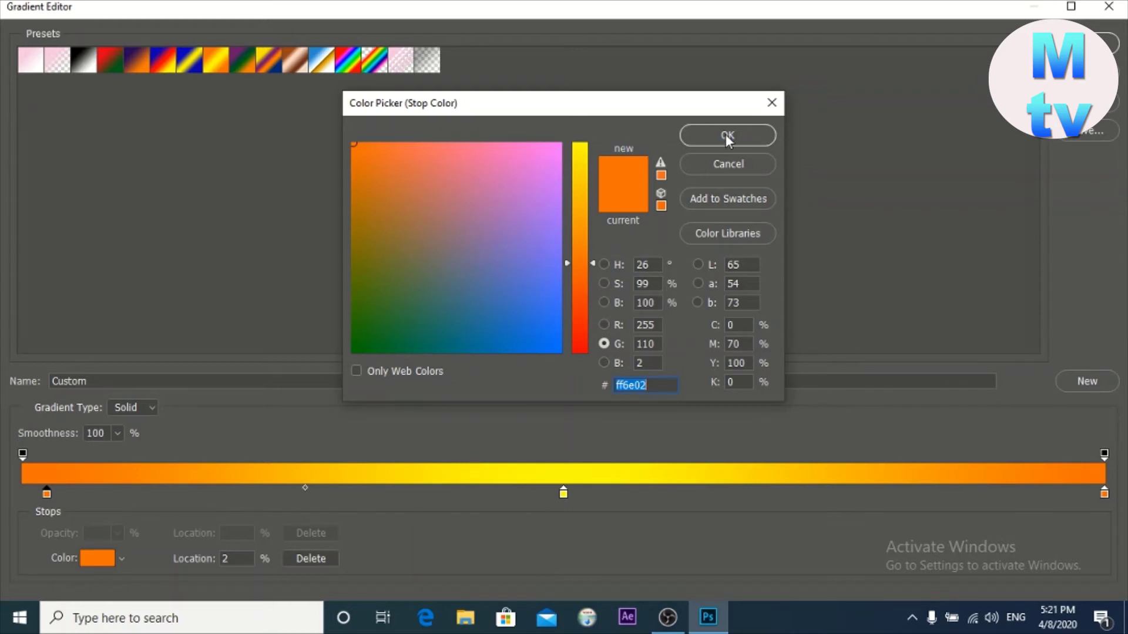
click(773, 106)
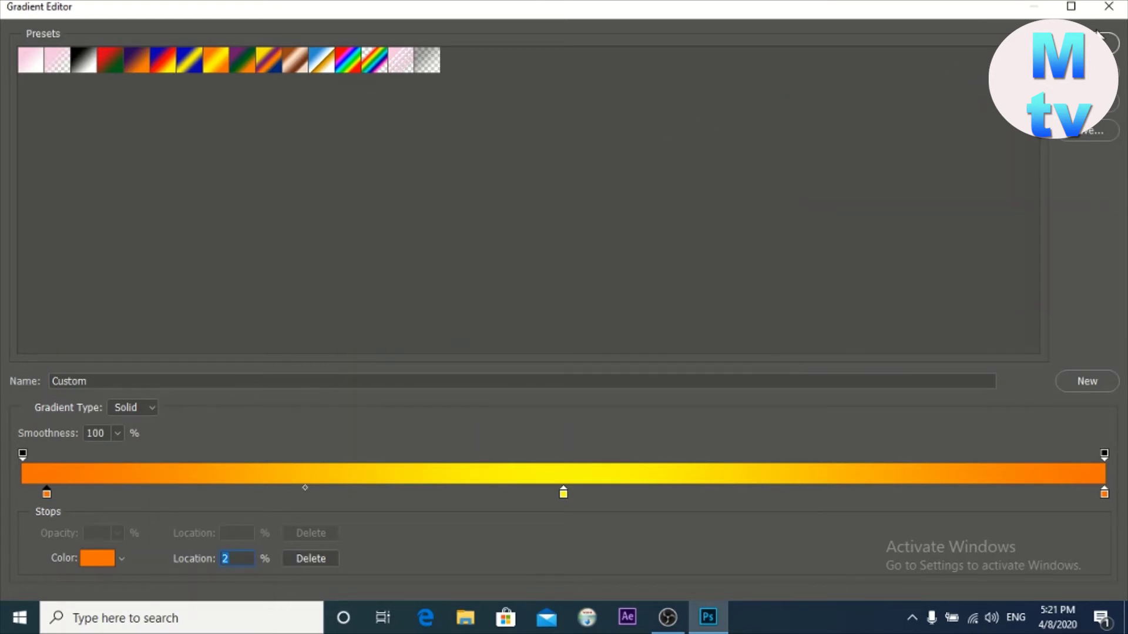
click(1104, 43)
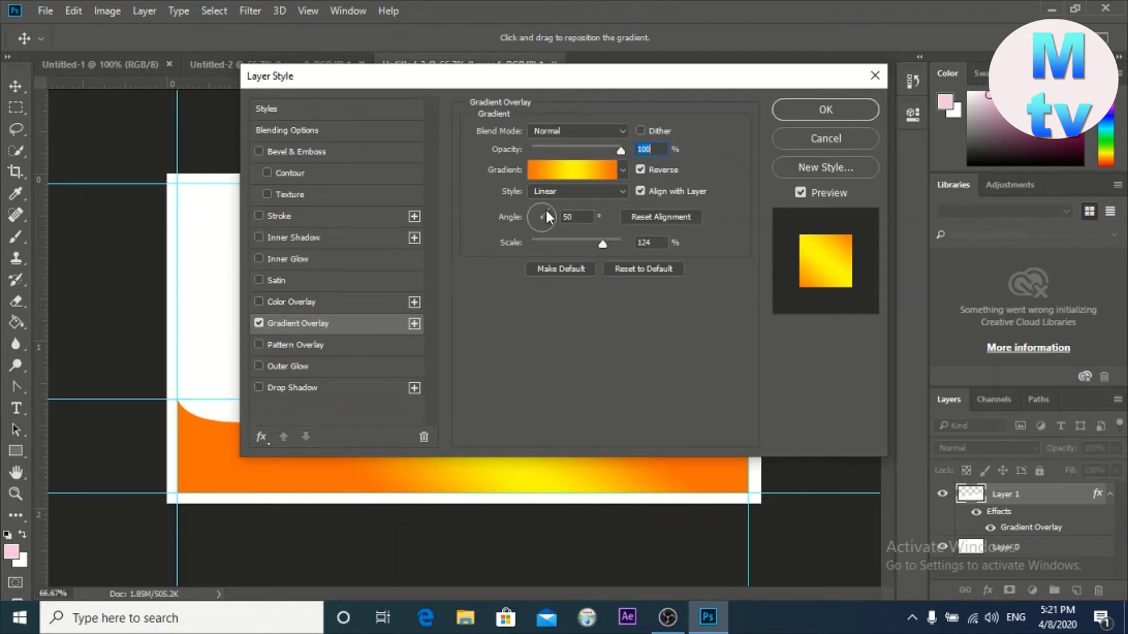
Set the Gradient Overlay angle to 173° and apply the layer style to the wave layer.
drag(547, 216, 541, 217)
drag(536, 215, 532, 220)
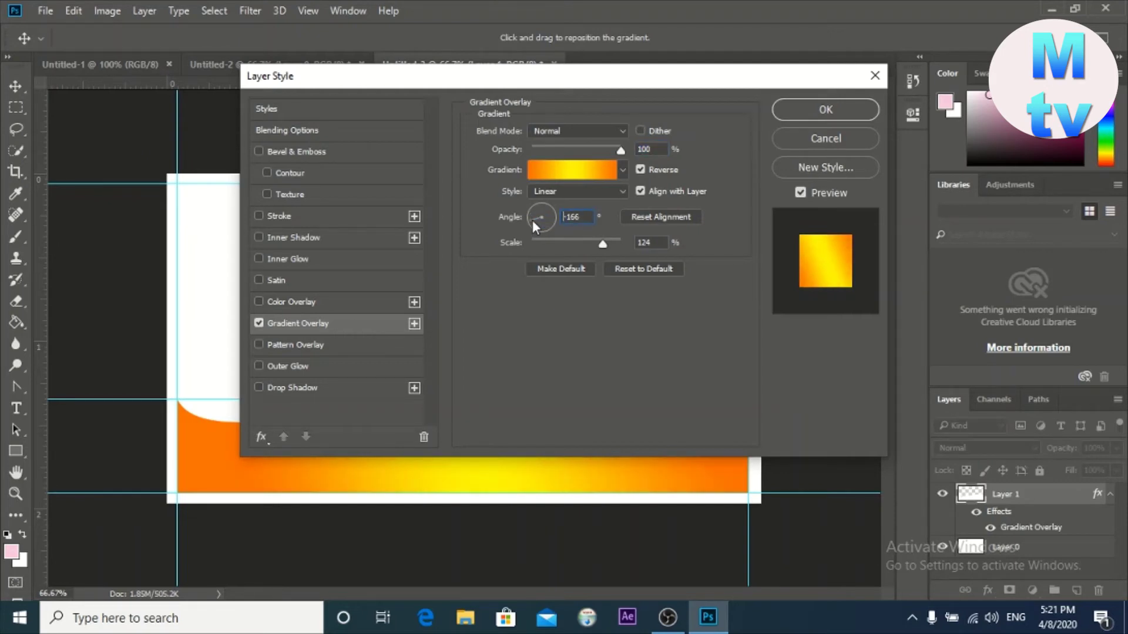
mouse_move(531, 219)
mouse_down()
mouse_move(528, 207)
mouse_move(528, 216)
mouse_up()
drag(529, 216, 529, 216)
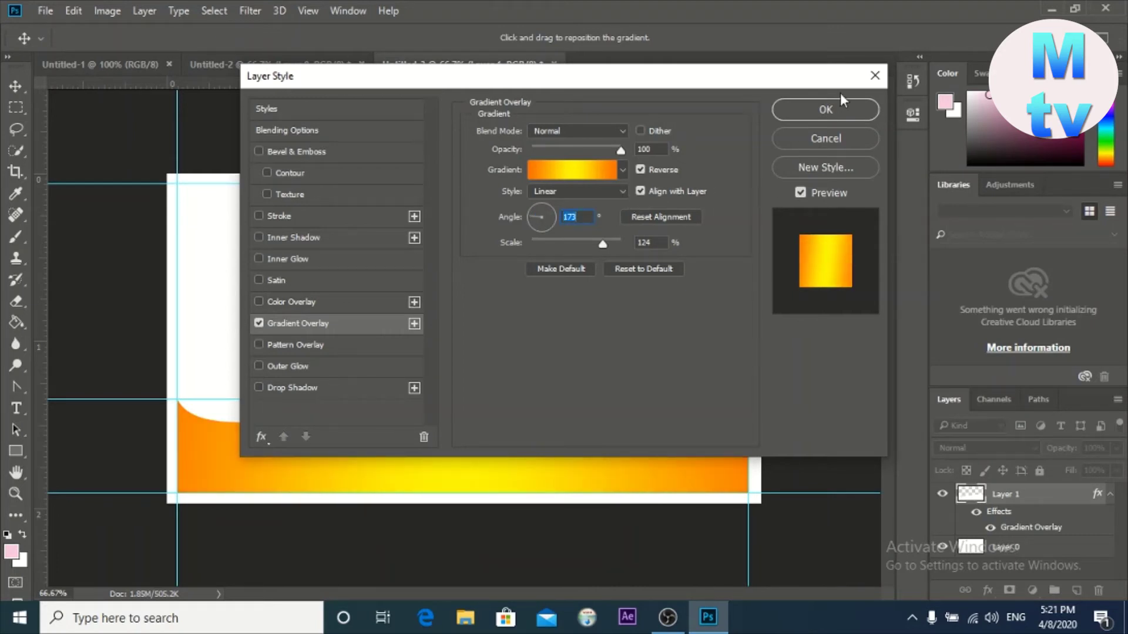
click(825, 110)
click(825, 111)
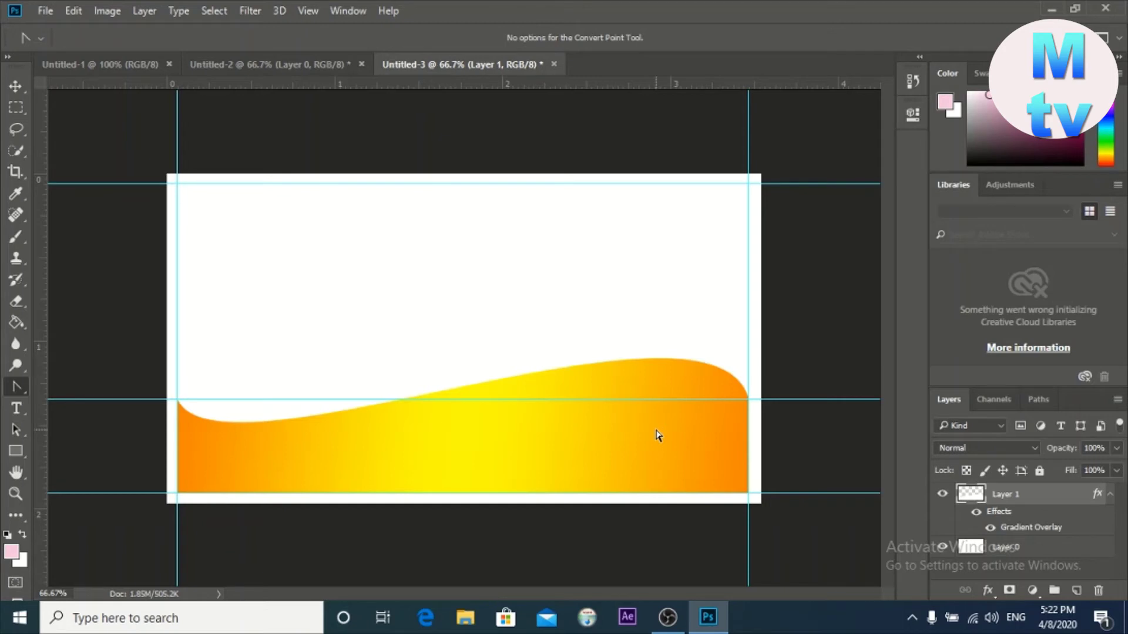
Lower the wave's upper edge with Free Transform to about 79% height, and duplicate the wave layer twice.
key(ctrl+t)
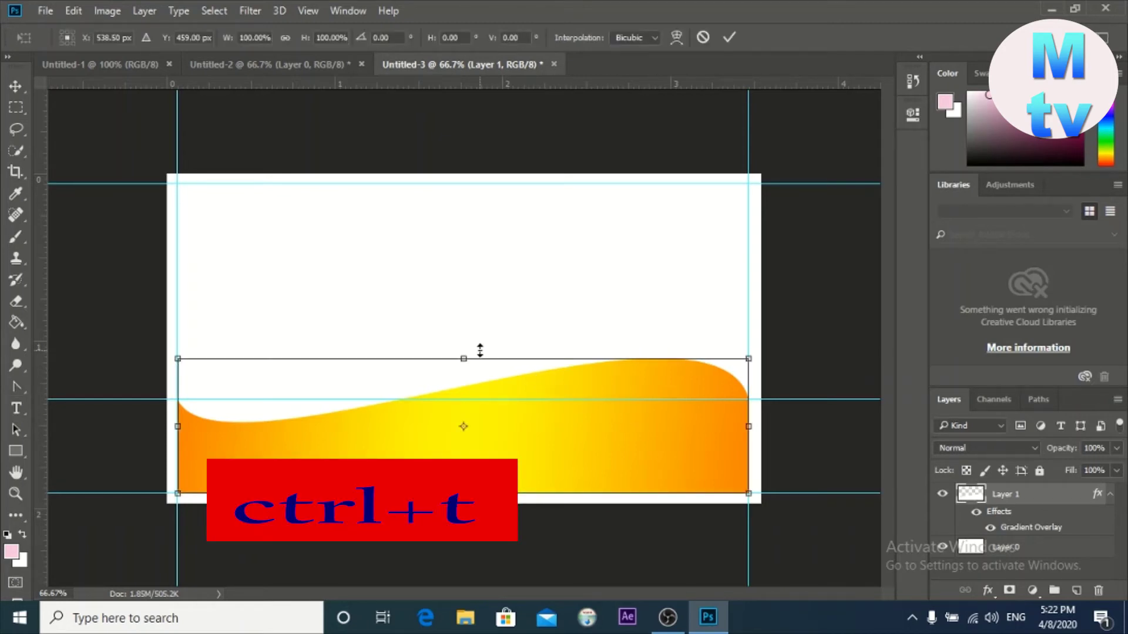
drag(464, 358, 455, 387)
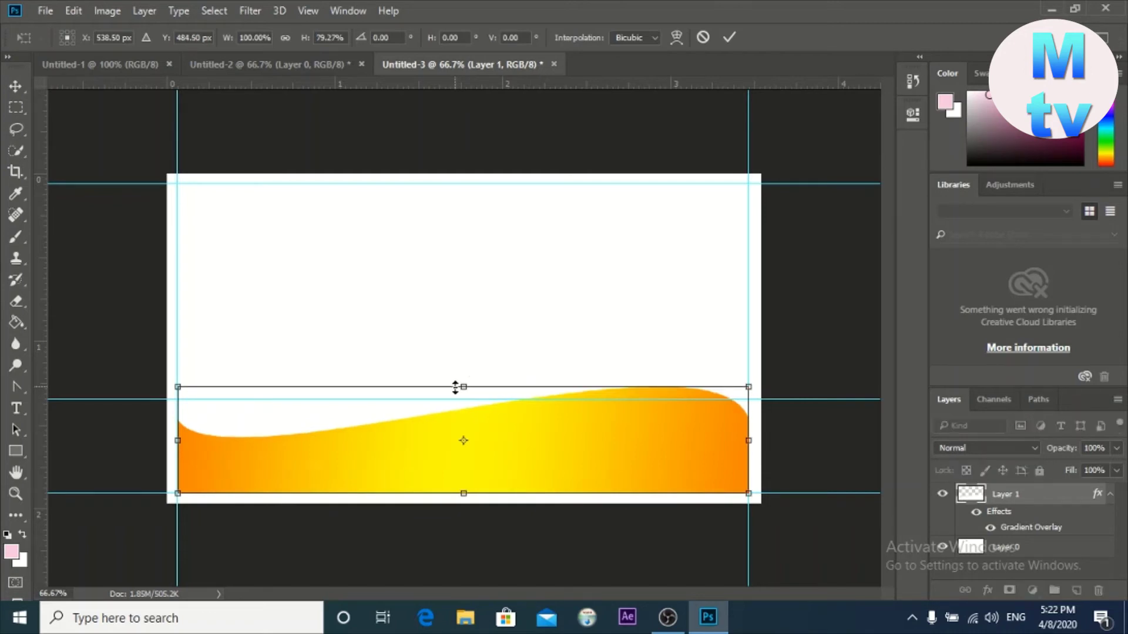
click(601, 454)
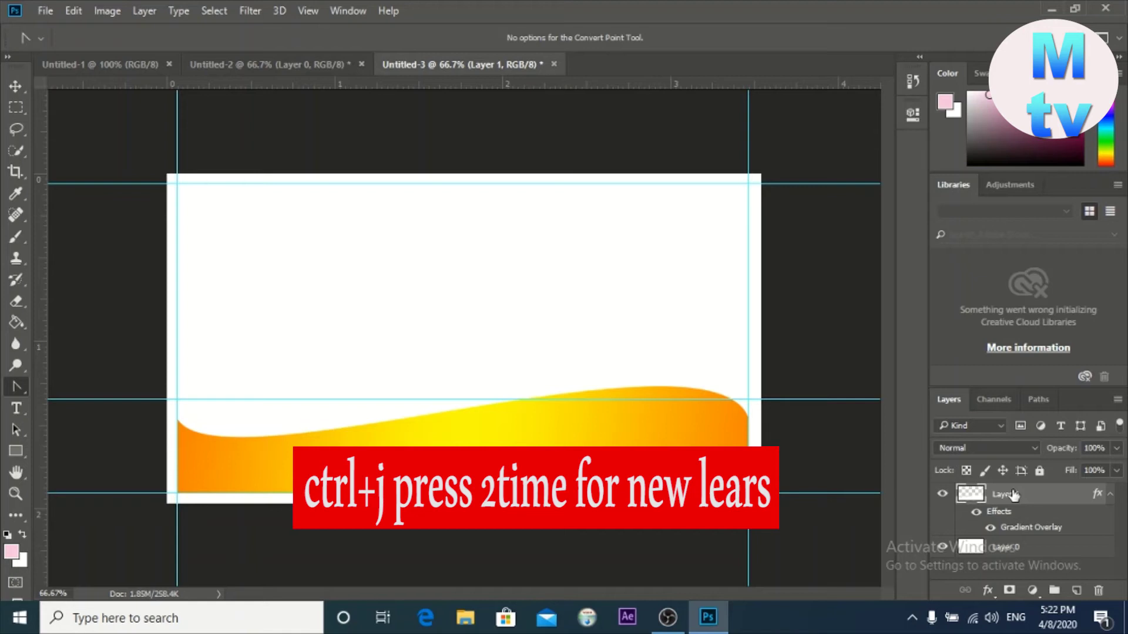
key(ctrl+j)
key(ctrl+j)
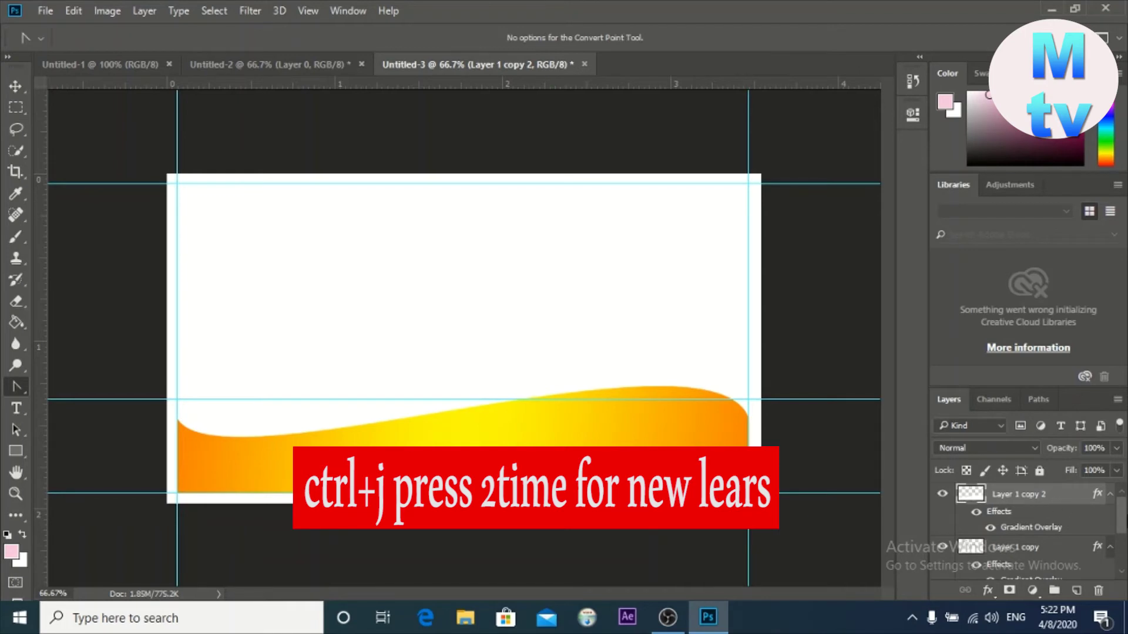
Stretch Layer 1 copy upward with Free Transform to about 129% height, keeping its base on the lower guide.
scroll(1121, 513, down, 2)
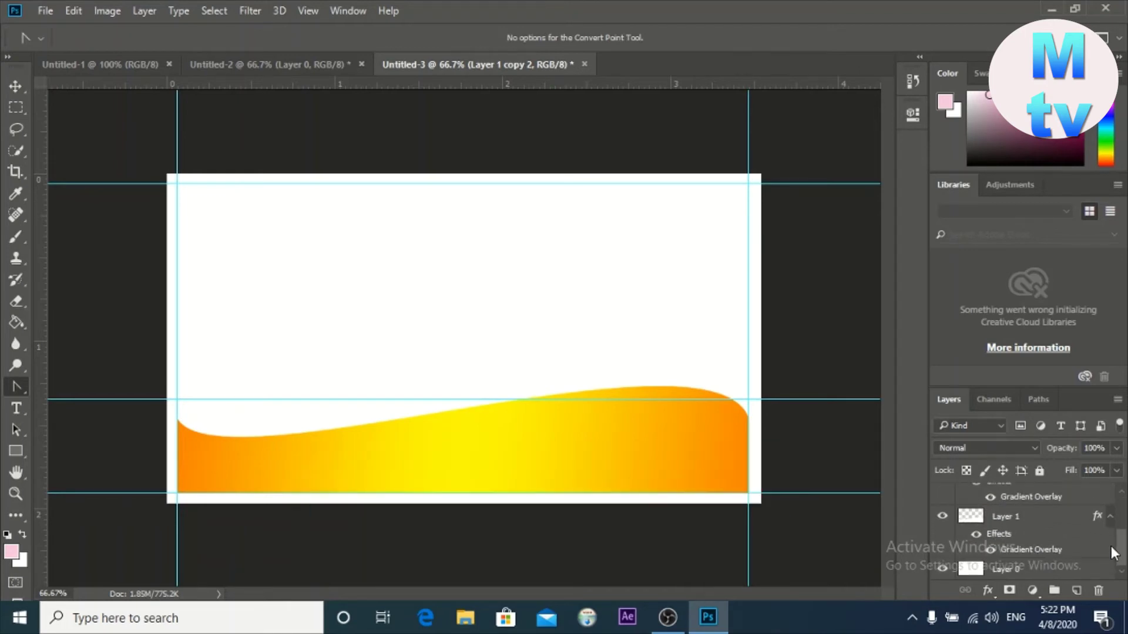
drag(1117, 520, 1120, 503)
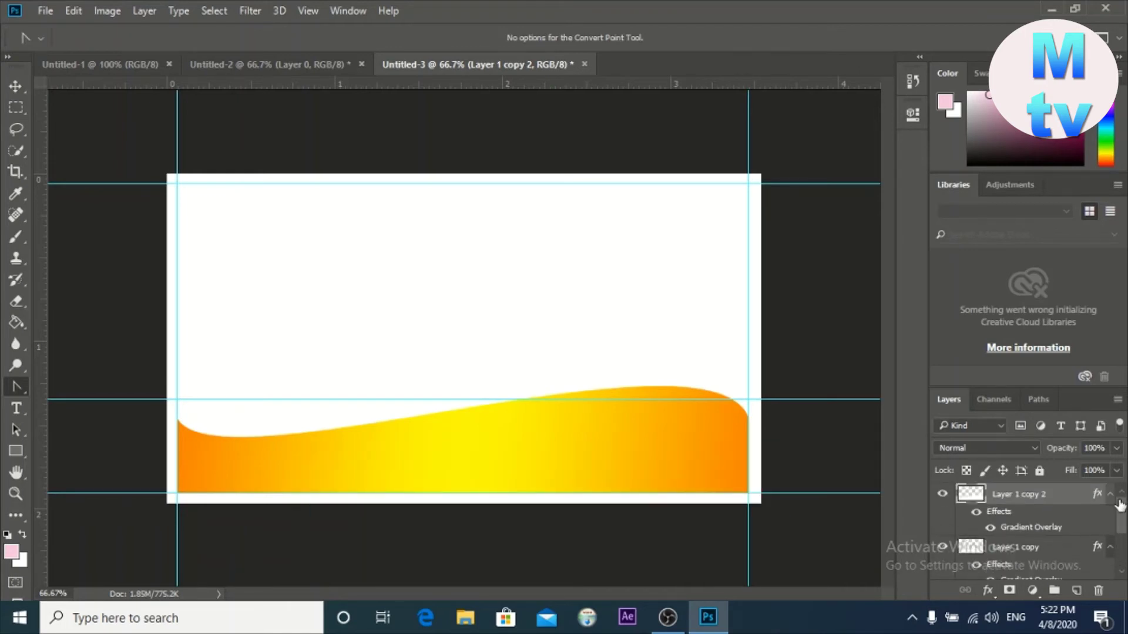
scroll(1119, 505, down, 2)
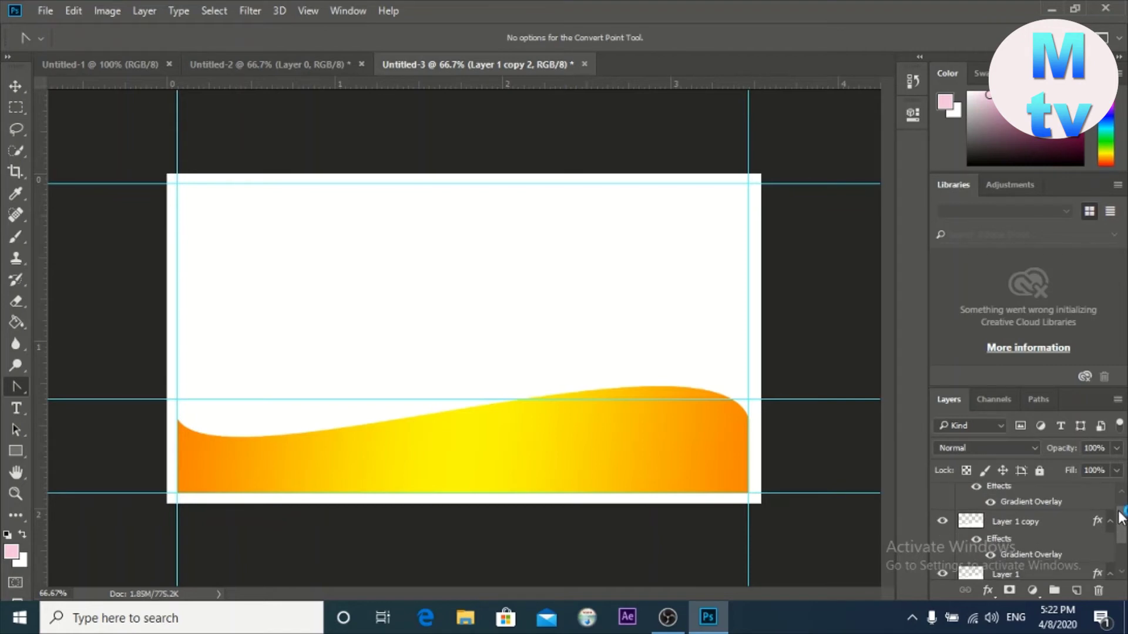
click(1025, 522)
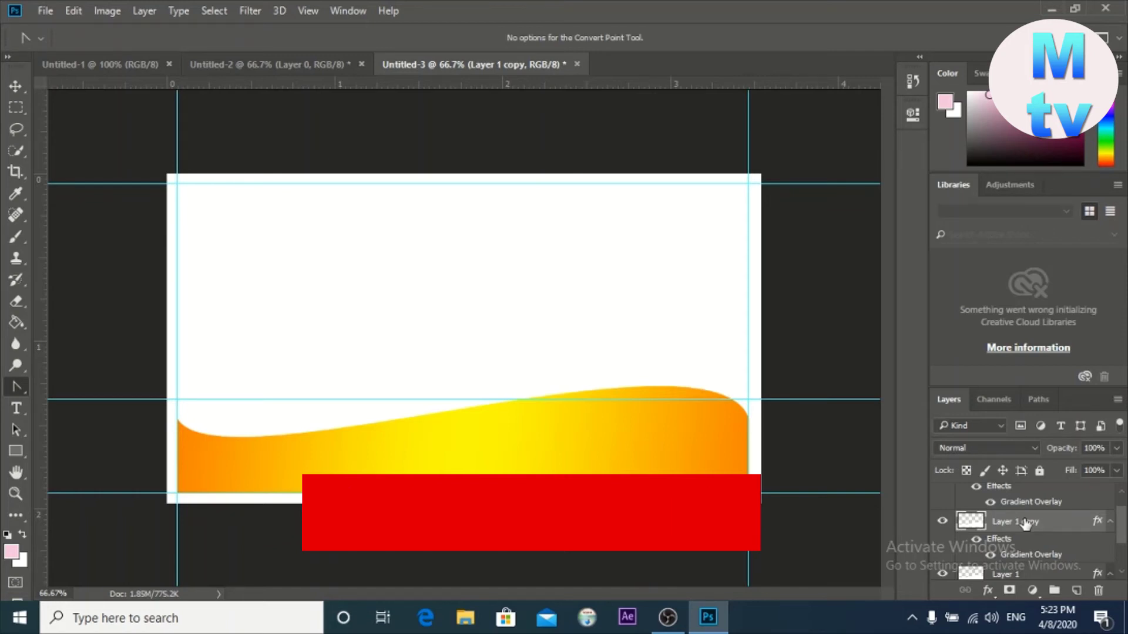
key(ctrl+t)
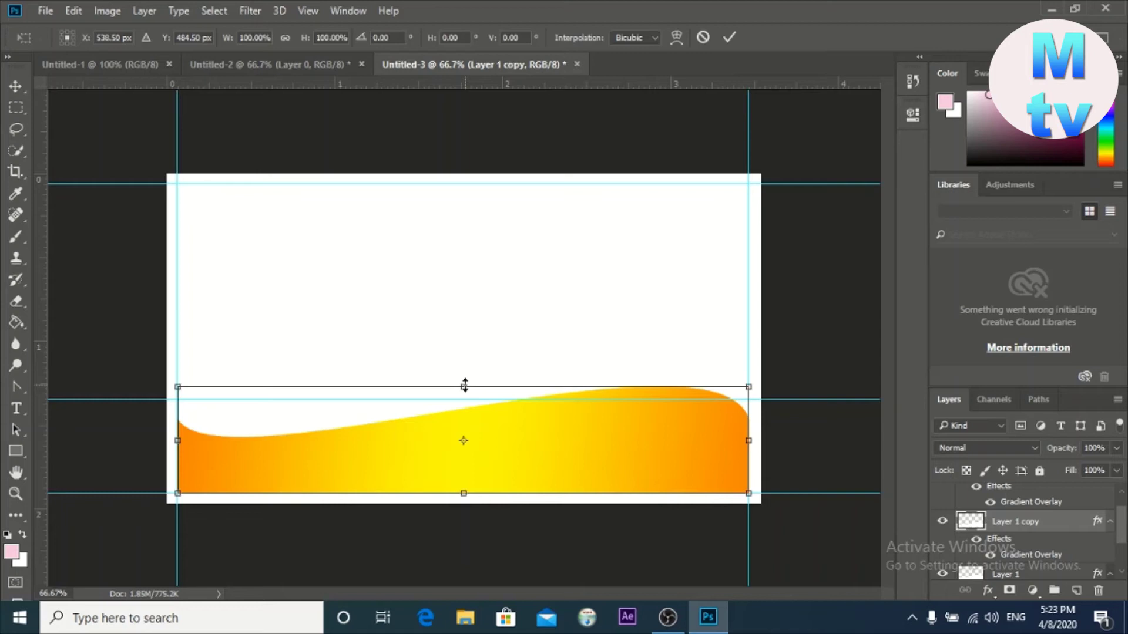
drag(464, 385, 465, 353)
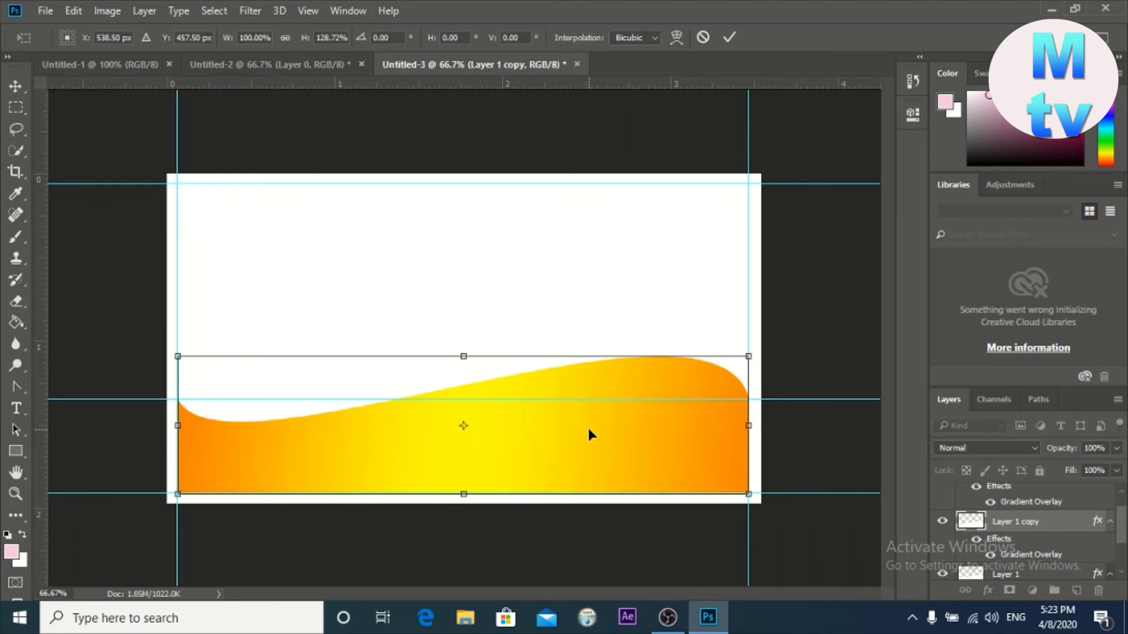
key(p)
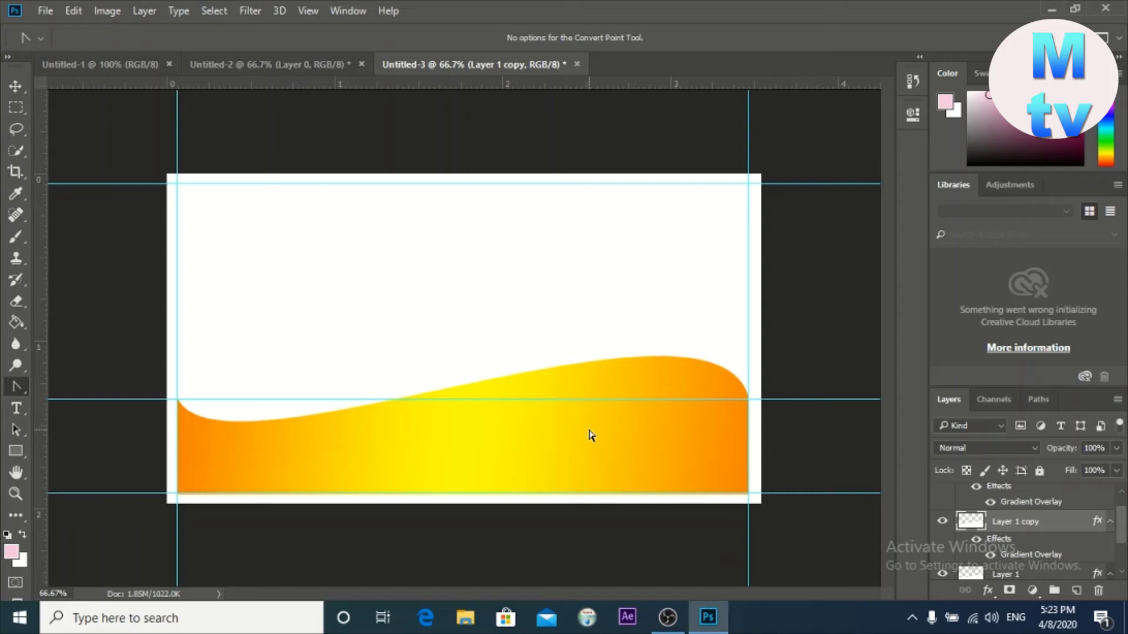
Change Layer 1 copy's Gradient Overlay to the Blue, Yellow, Blue preset and apply it.
click(143, 12)
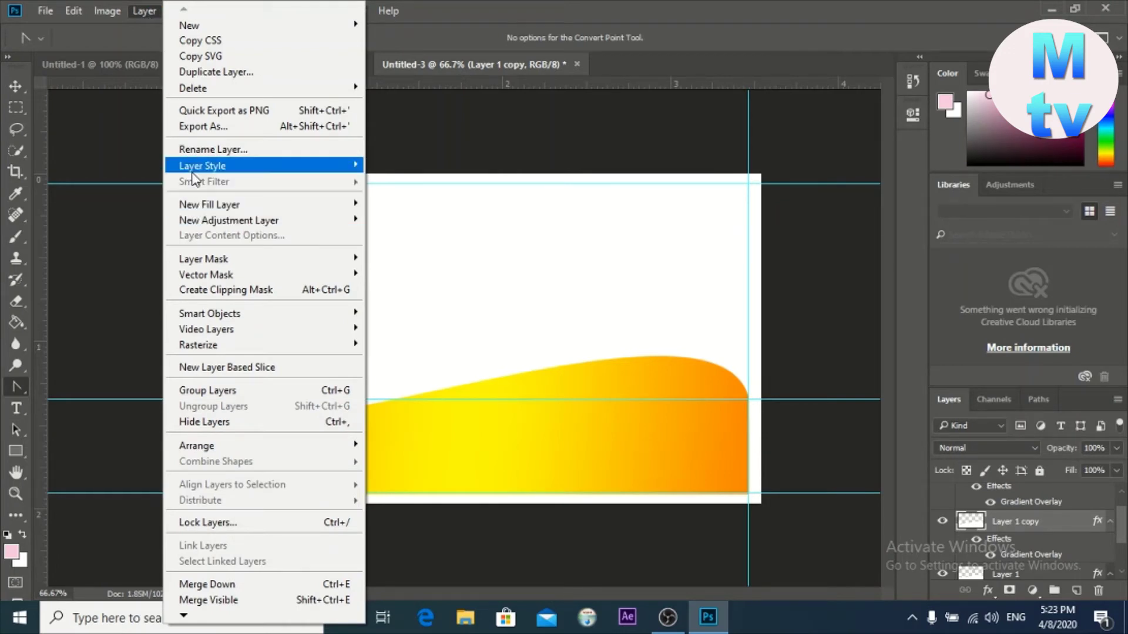
mouse_move(232, 170)
click(384, 266)
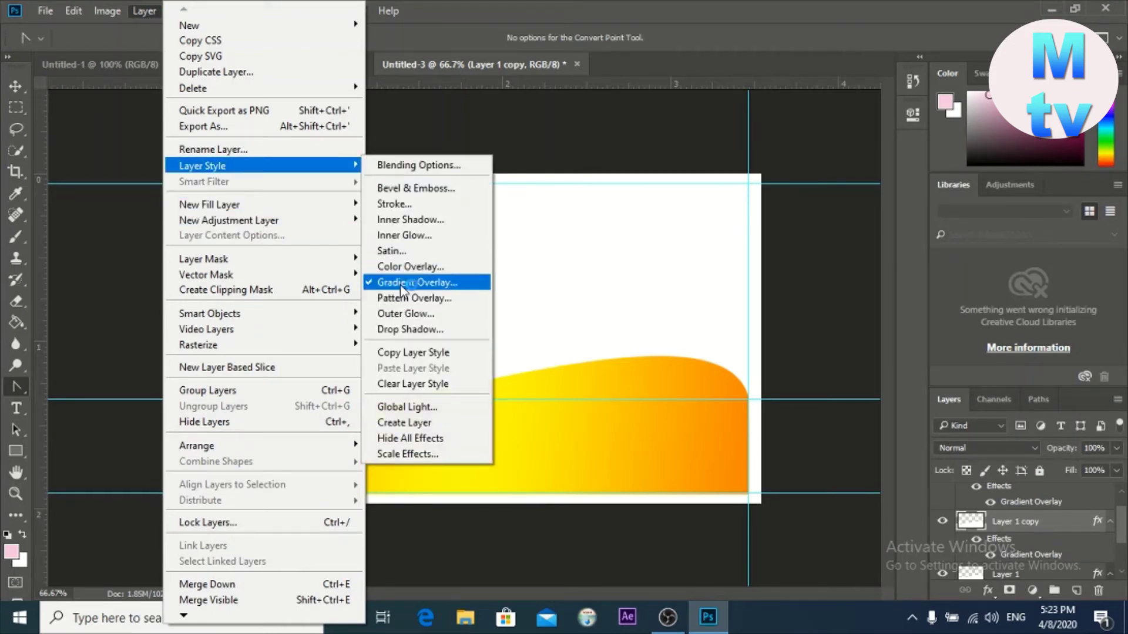
click(408, 284)
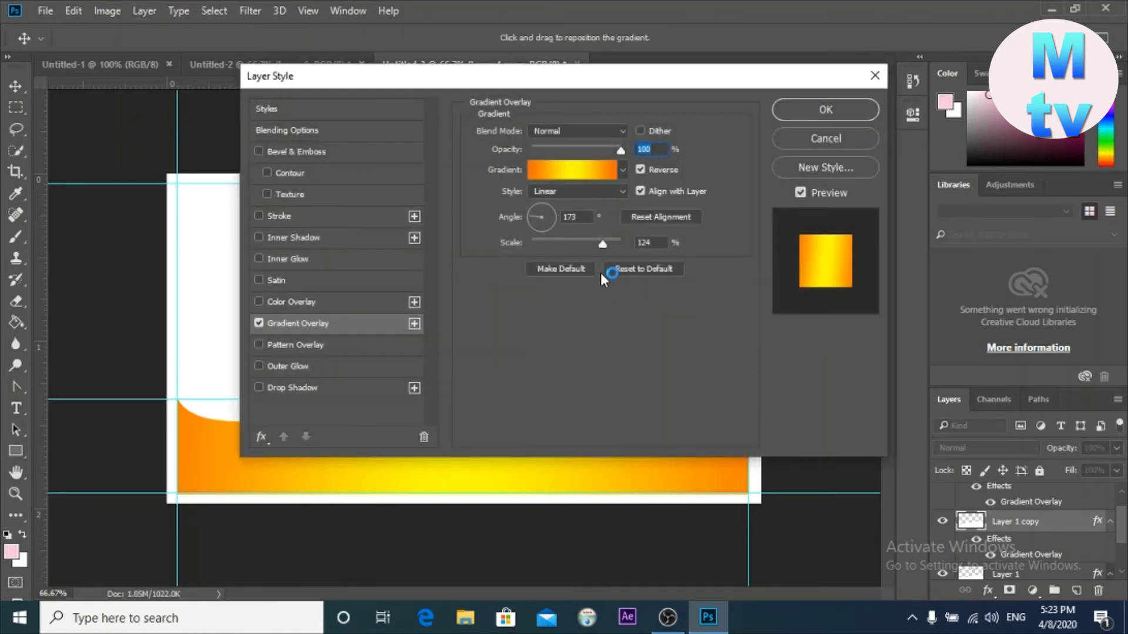
click(574, 171)
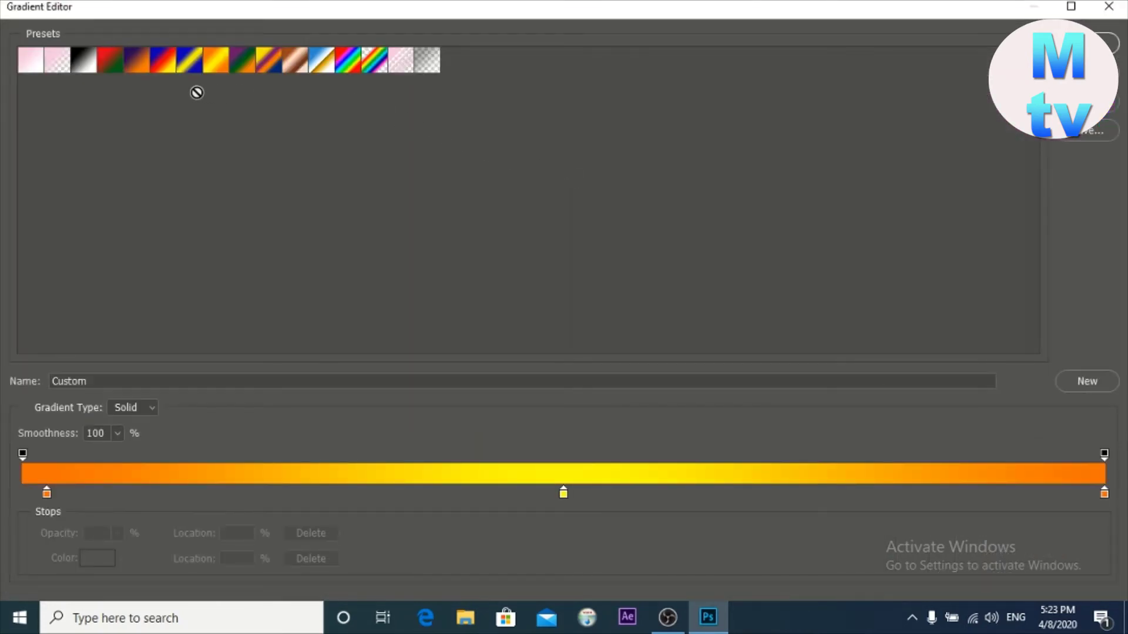
click(195, 62)
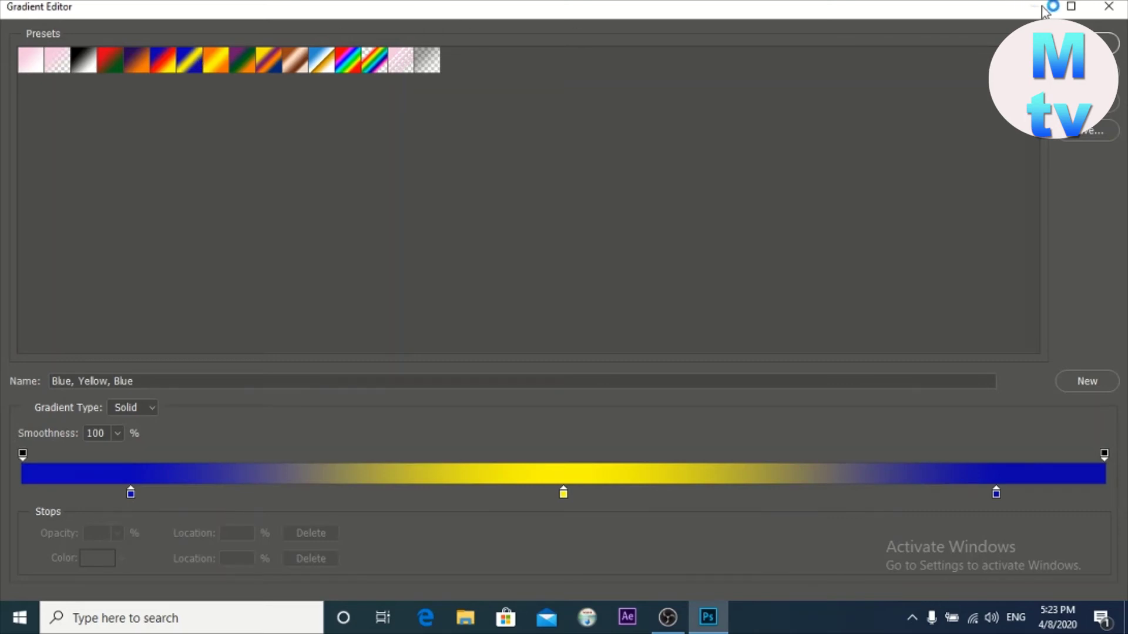
key(Return)
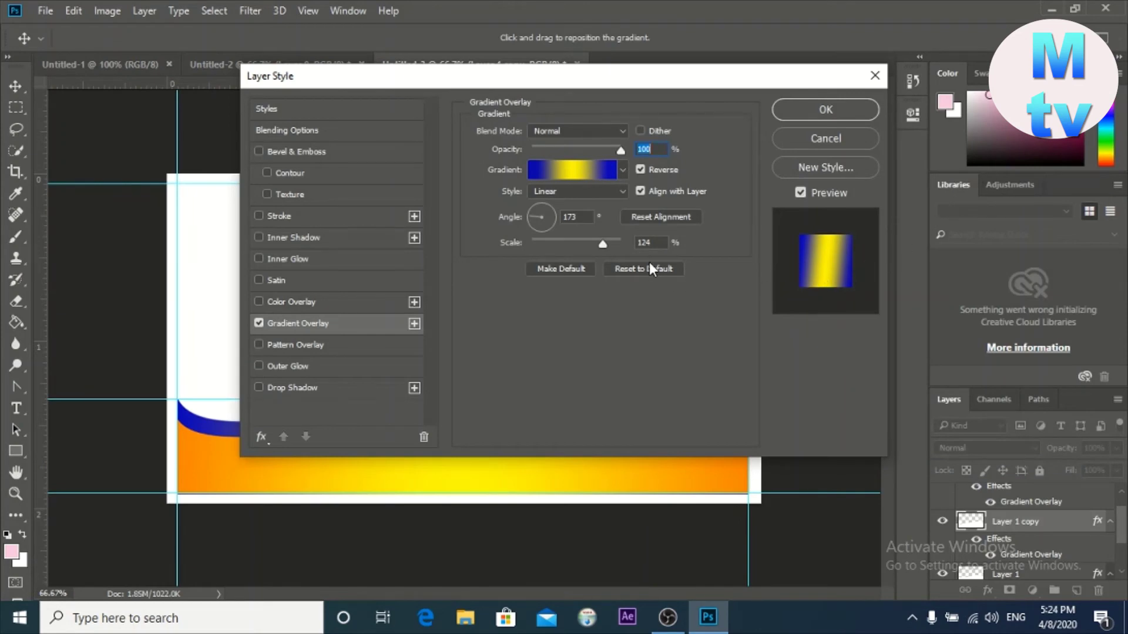
click(849, 108)
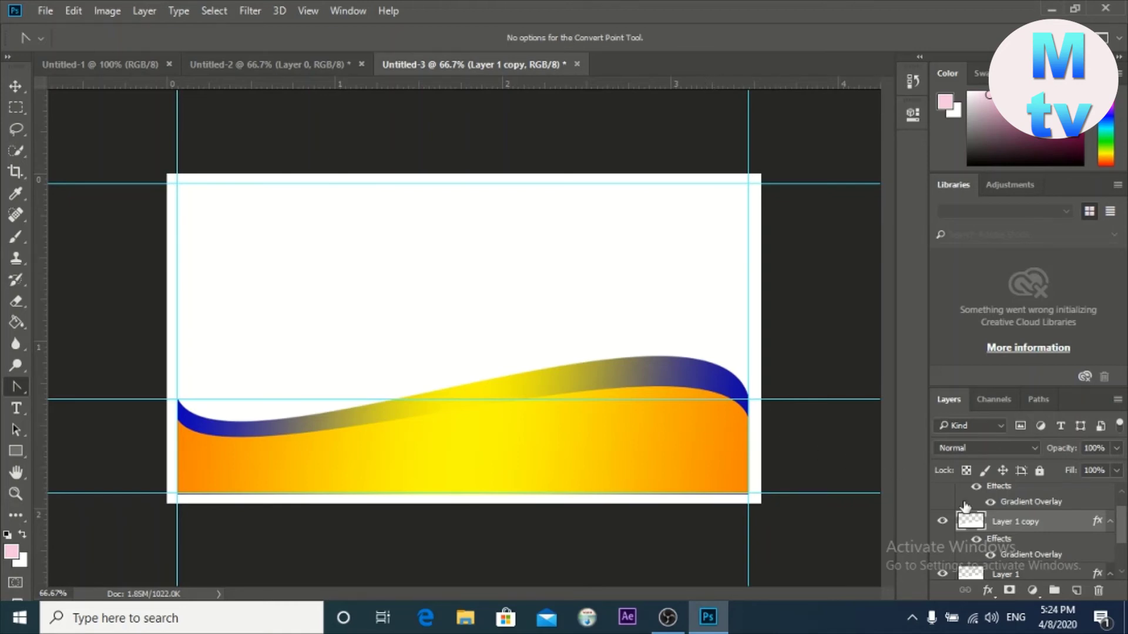
Stretch Layer 1 upward with Free Transform to about 151% height so it extends above the blue-yellow wave.
drag(1118, 534, 1121, 557)
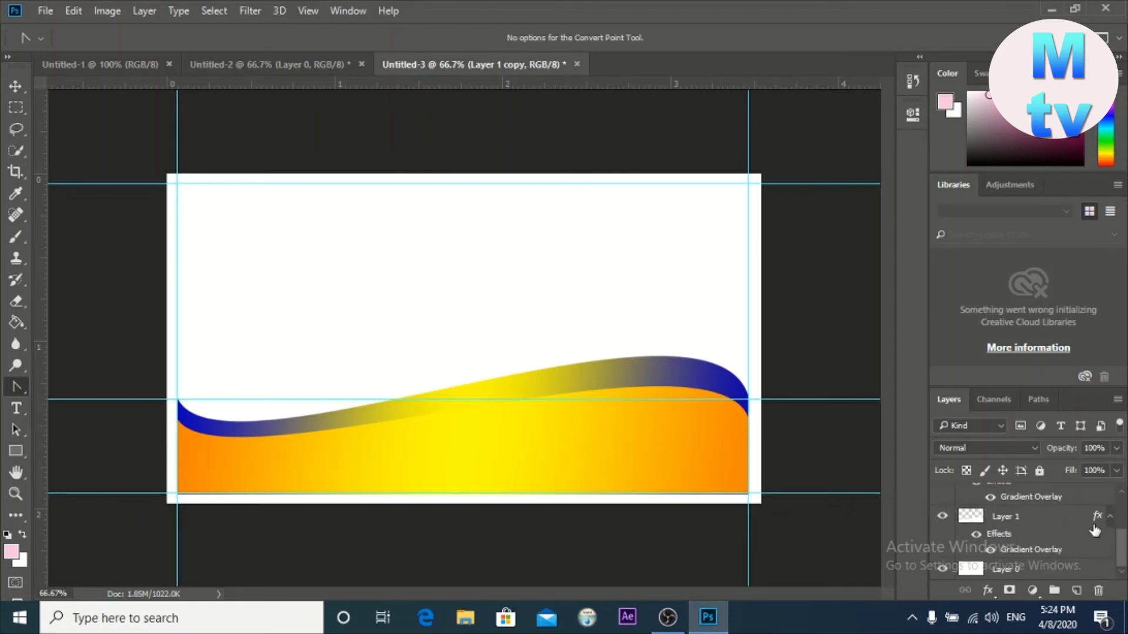
click(1044, 519)
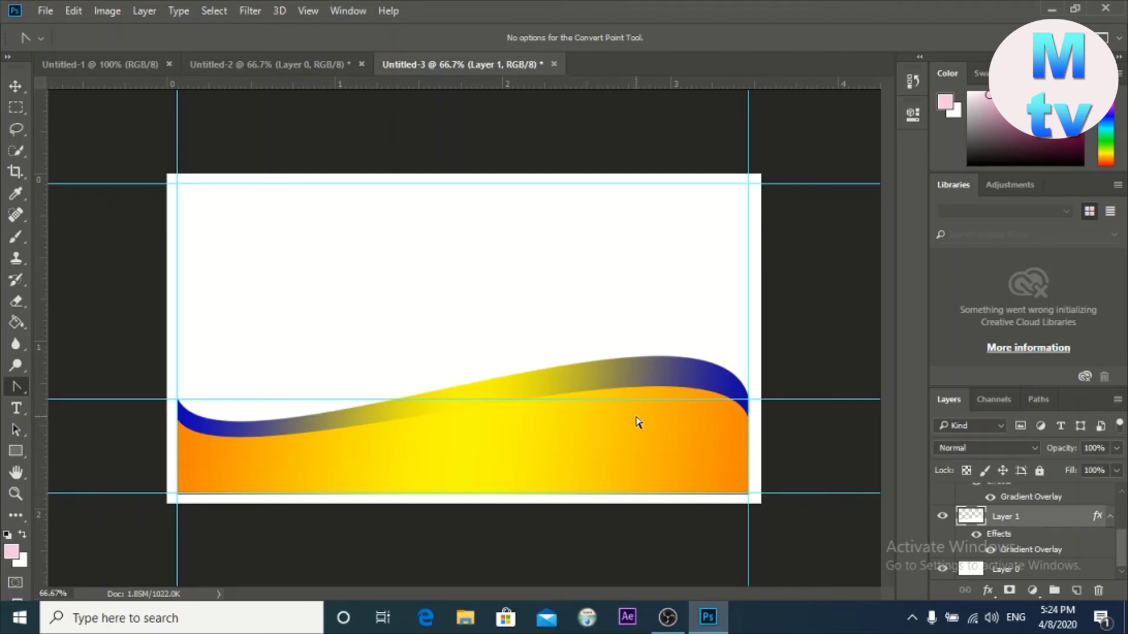
key(ctrl+t)
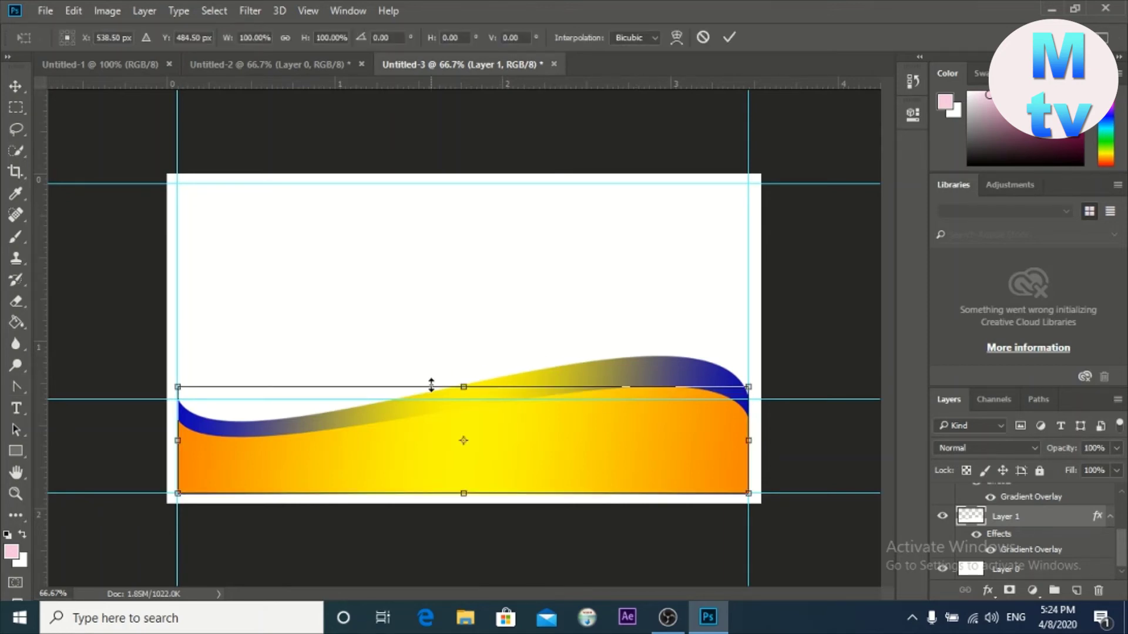
drag(468, 381, 469, 332)
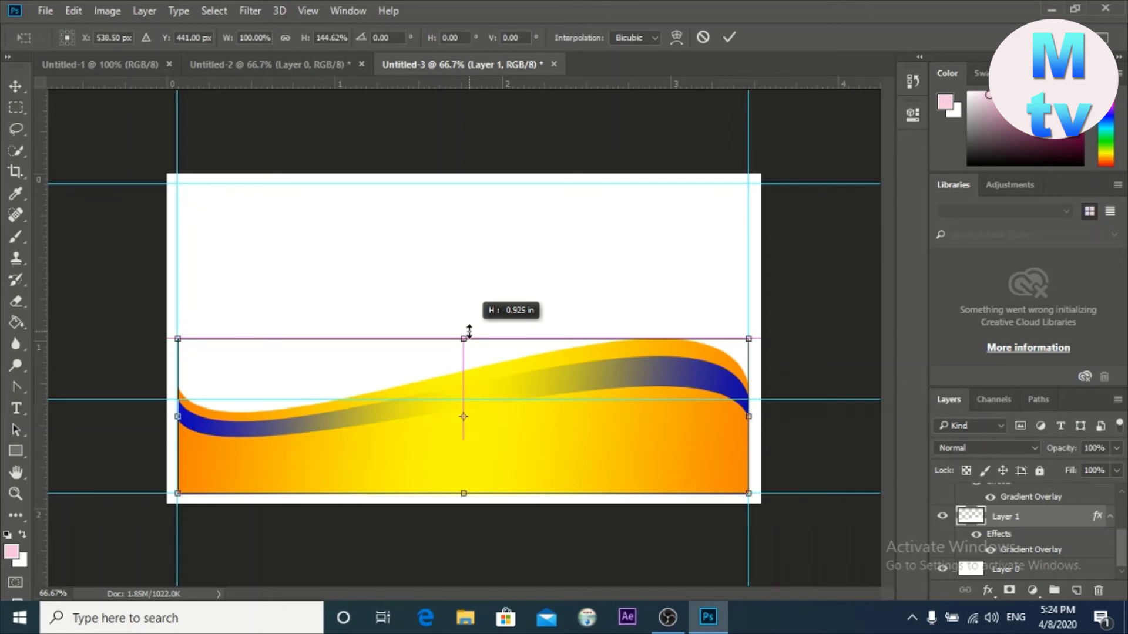
drag(469, 332, 469, 332)
drag(469, 331, 469, 330)
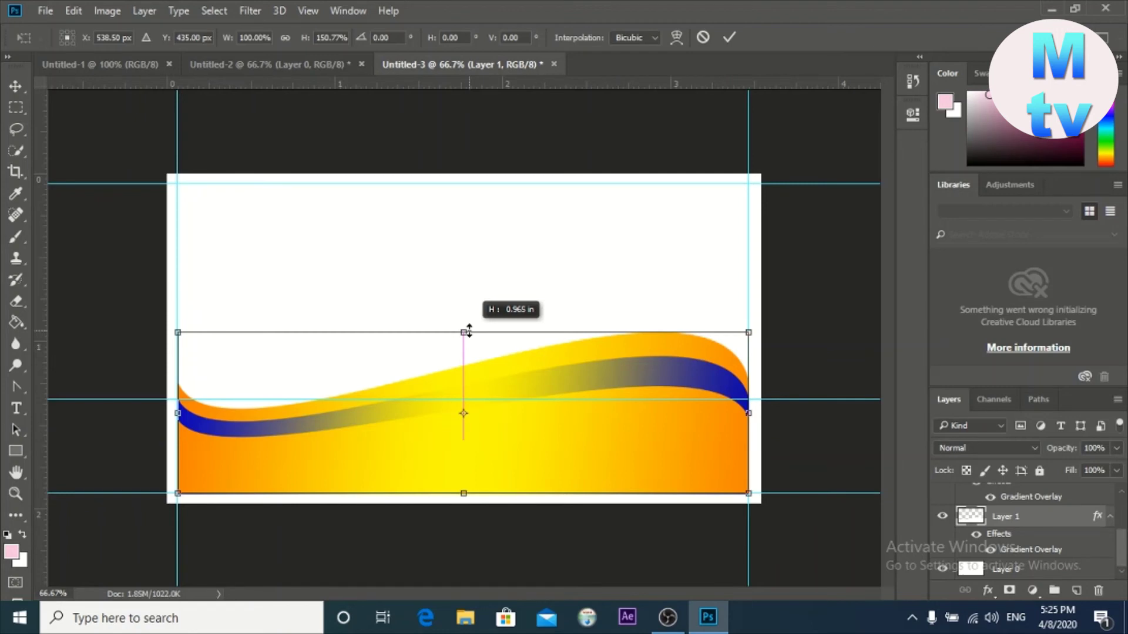
drag(469, 331, 467, 331)
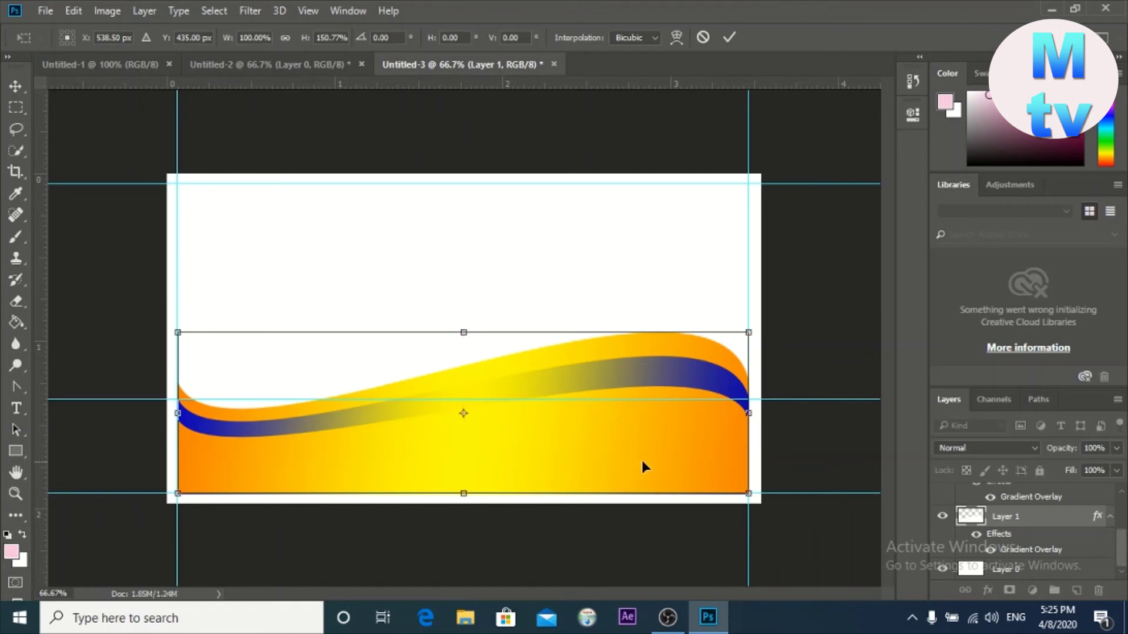
key(Return)
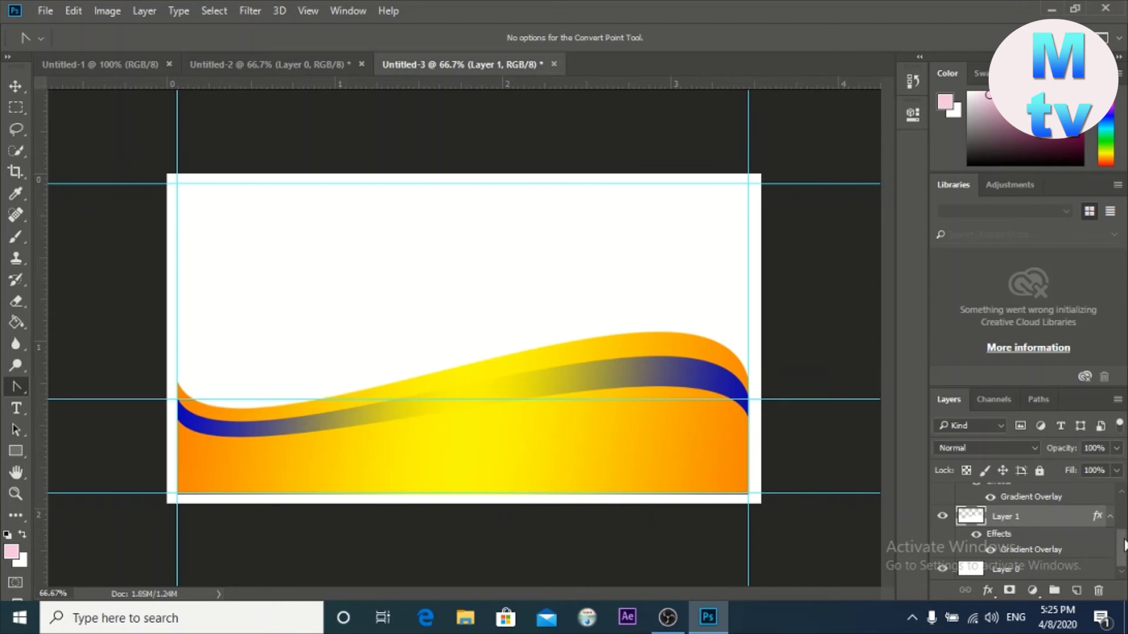
On Layer 0, make a rectangular marquee selection of the whole area inside the outer margin guides.
click(1009, 573)
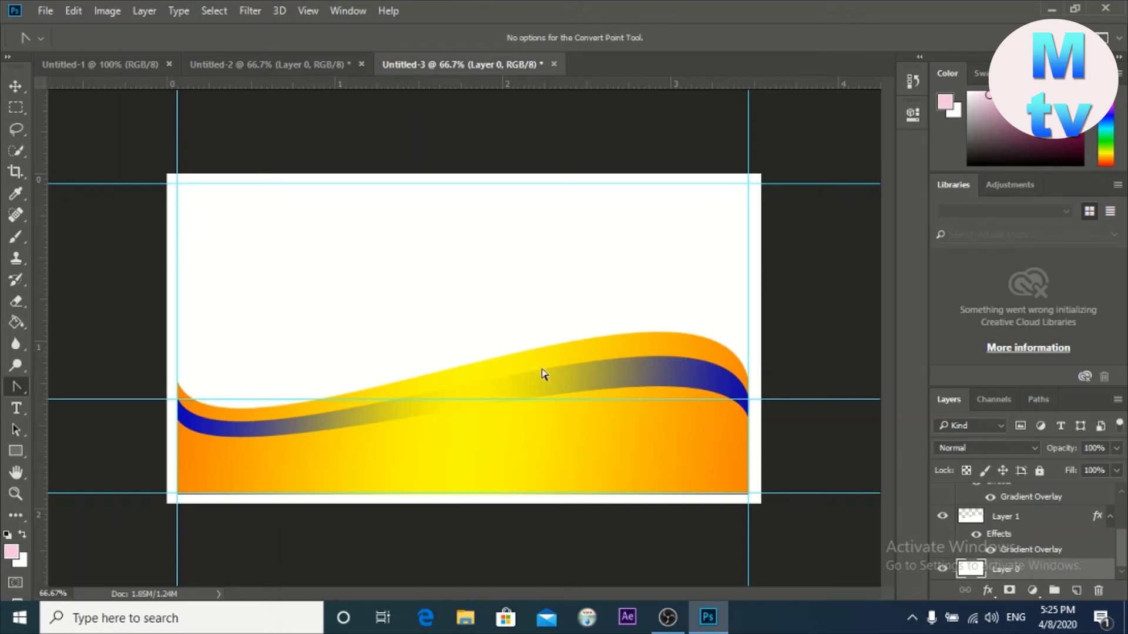
click(16, 108)
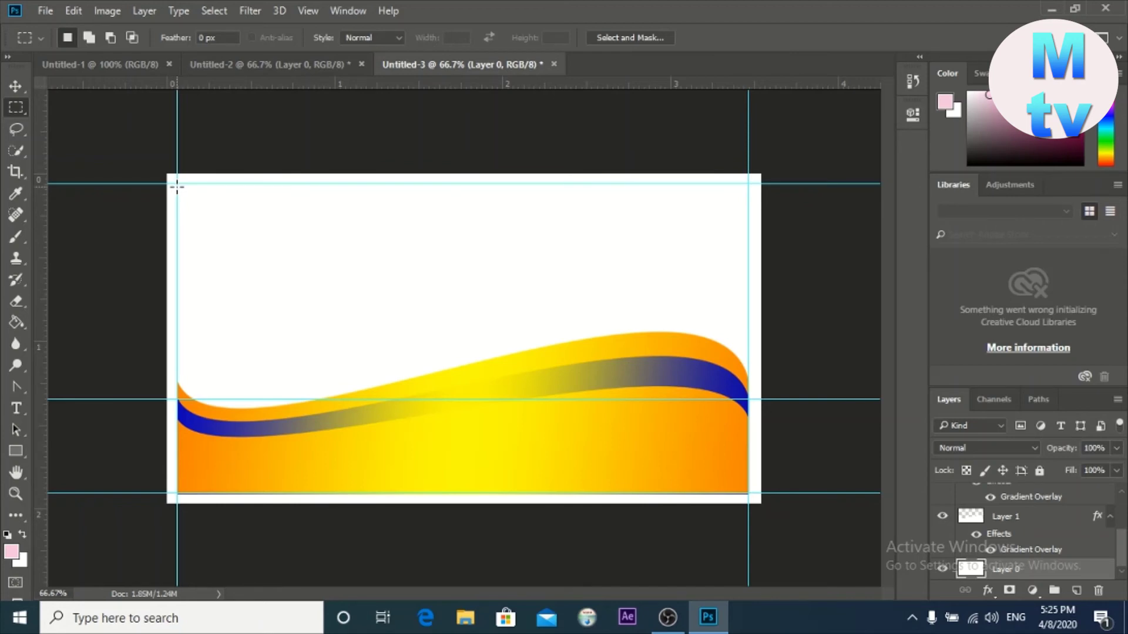
drag(177, 186, 749, 493)
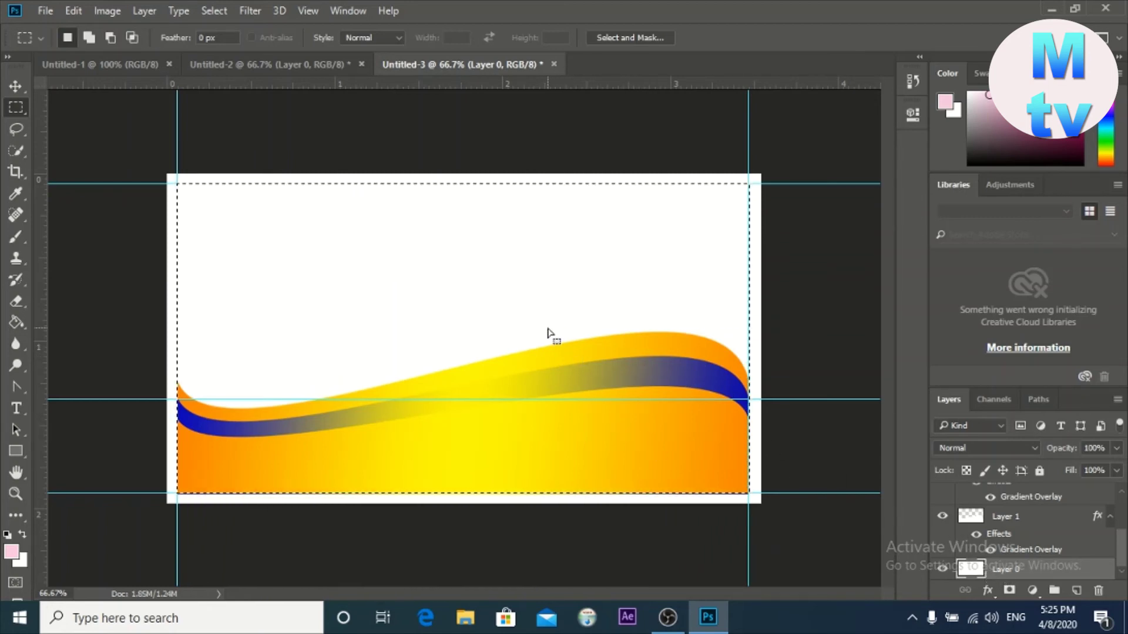
Copy the selected area to a new layer and give it a Gradient Overlay using the Spectrum preset.
key(ctrl+j)
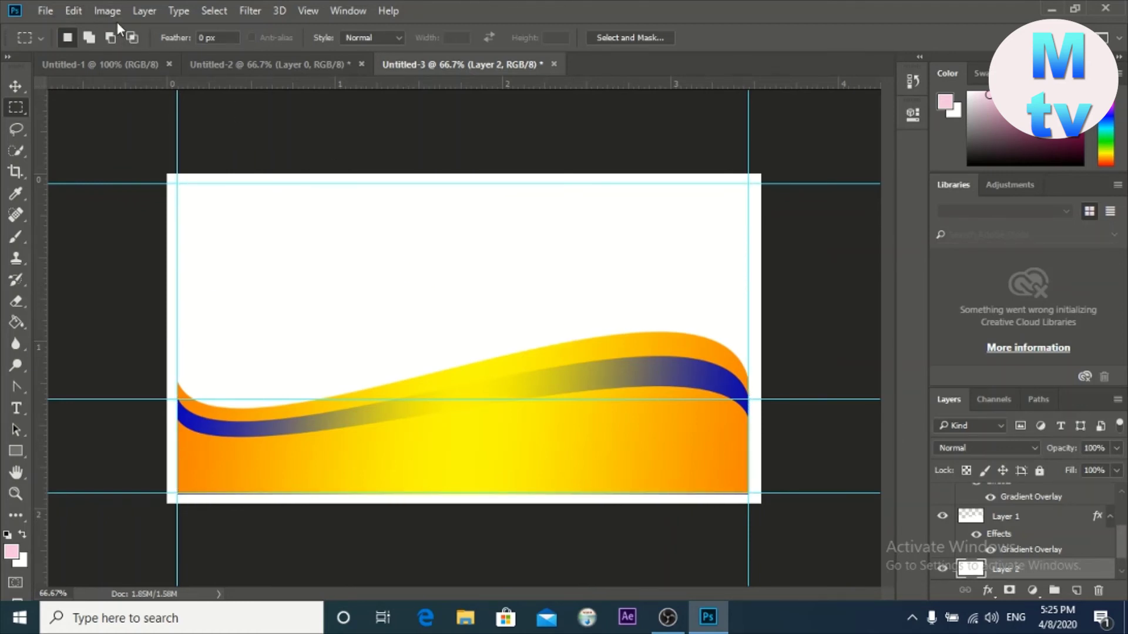
click(144, 11)
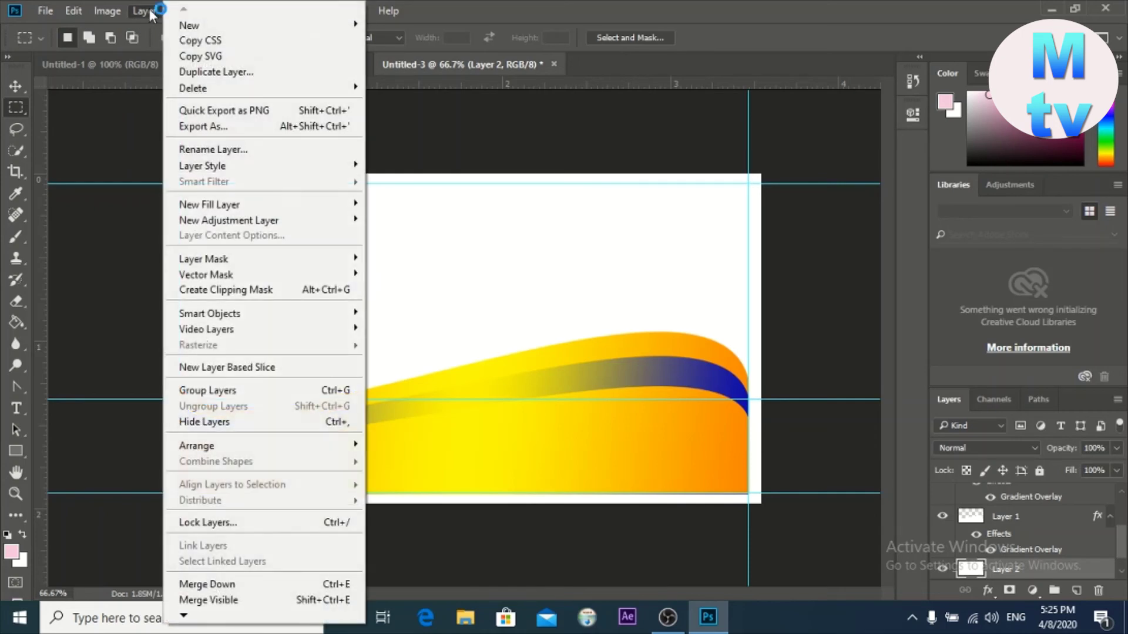
mouse_move(203, 168)
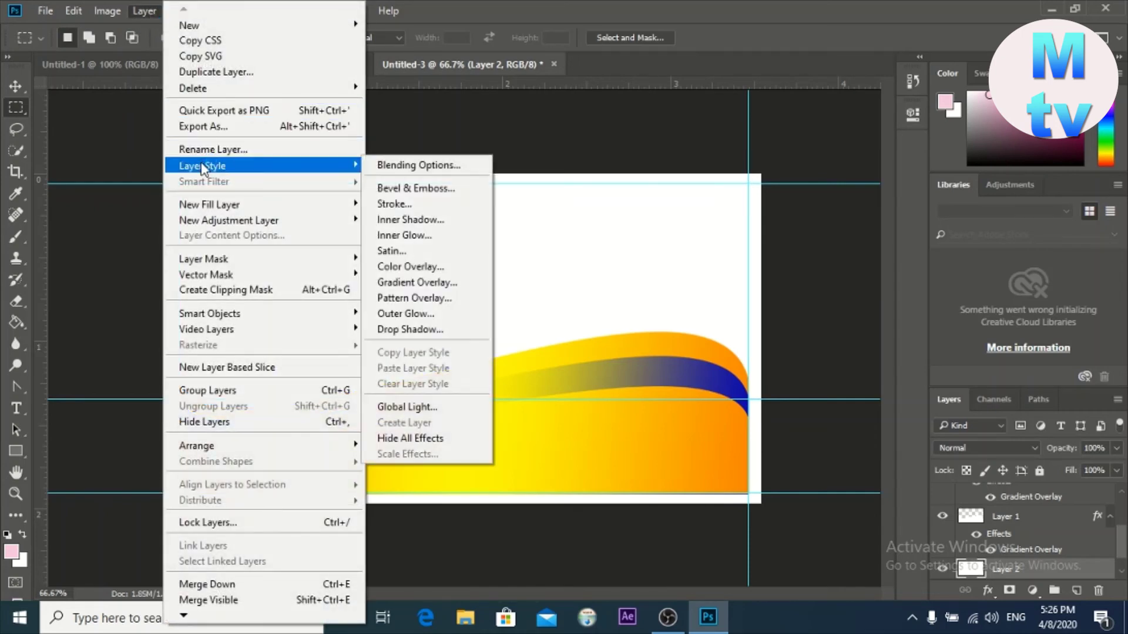
click(414, 283)
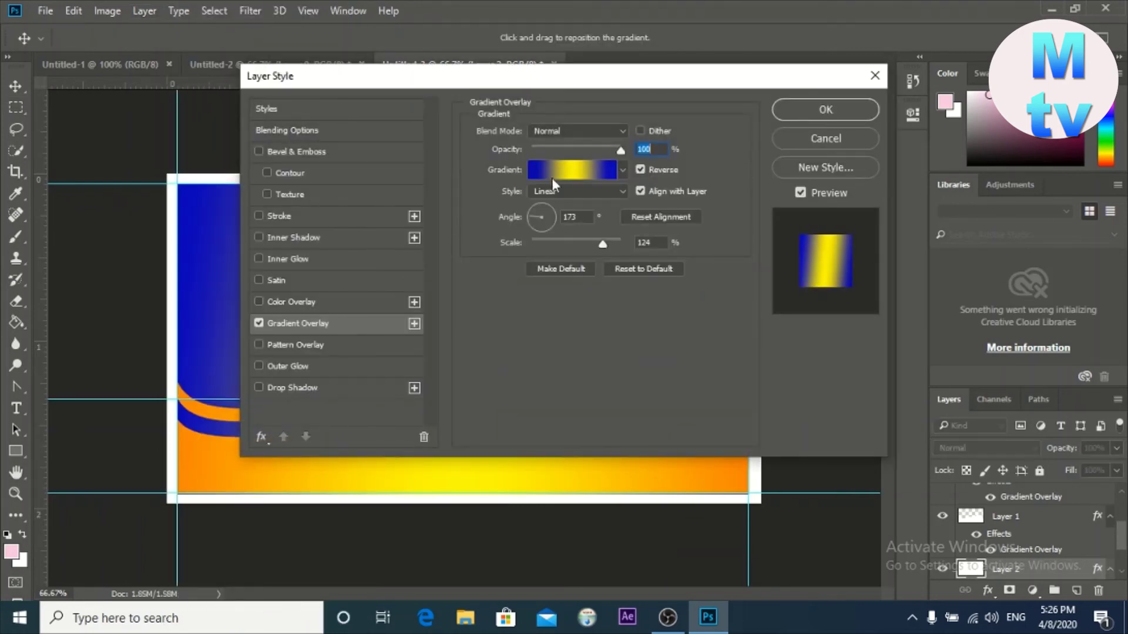
click(562, 171)
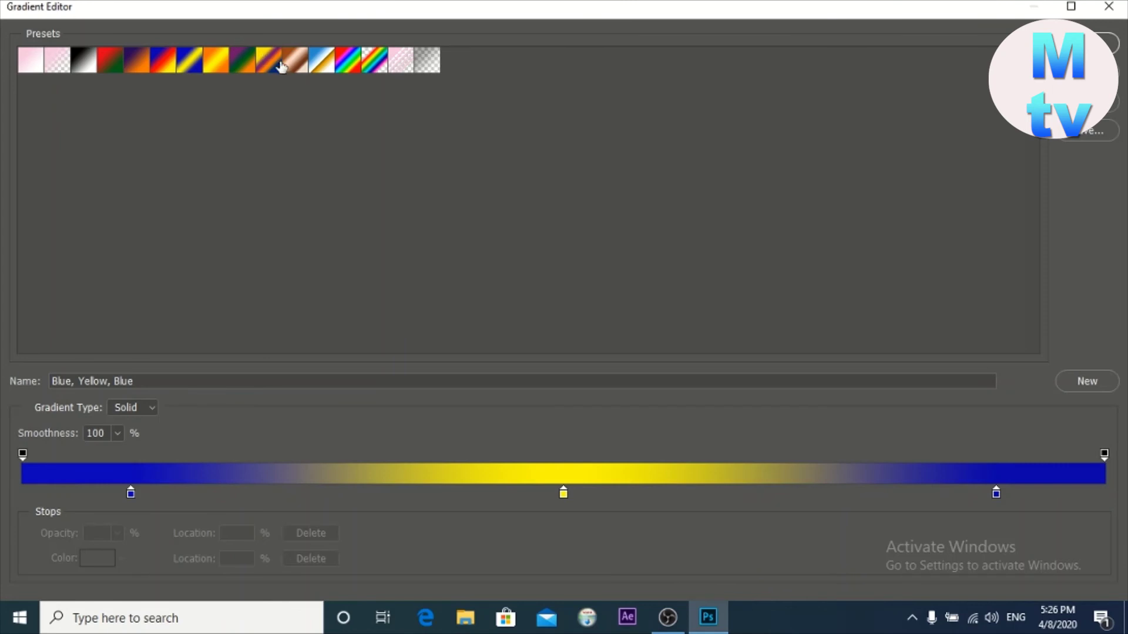
double_click(354, 57)
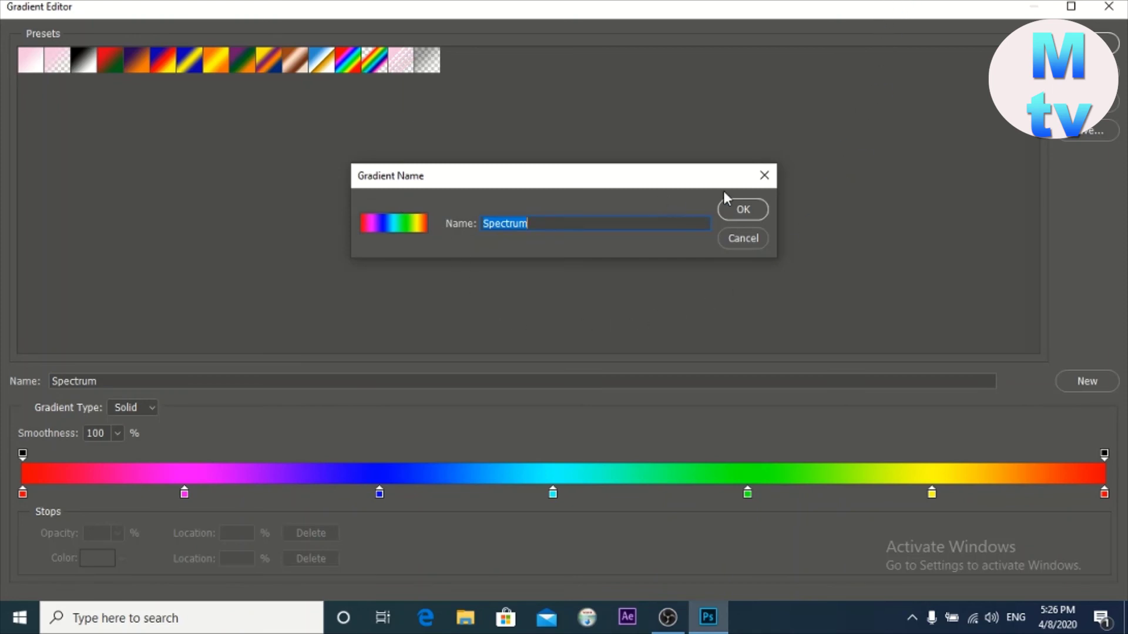
click(735, 206)
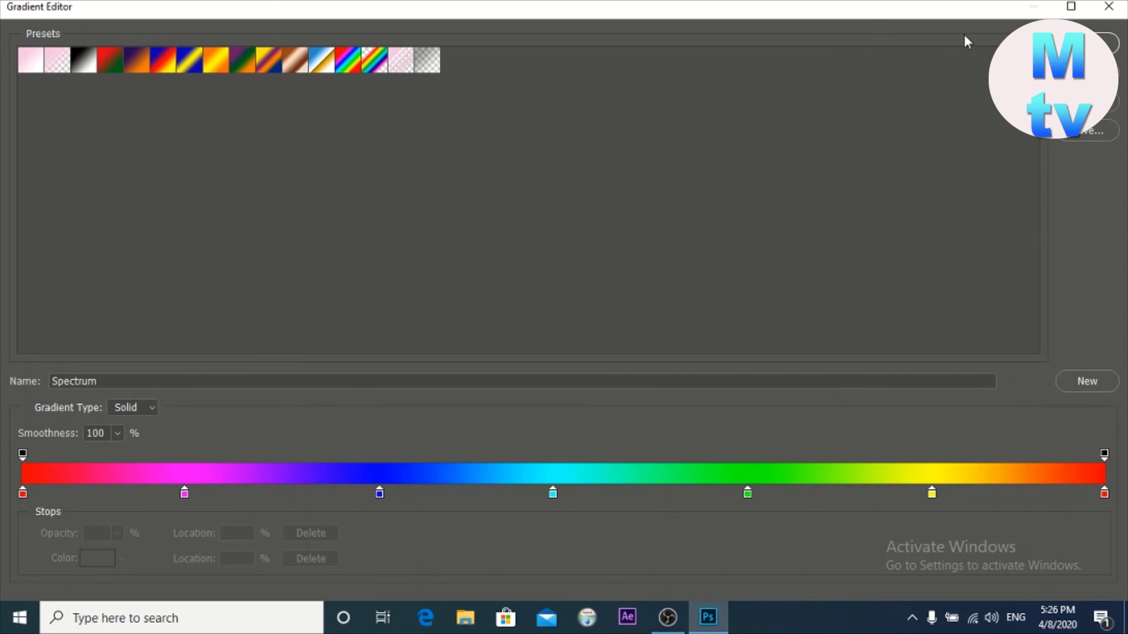
click(1108, 6)
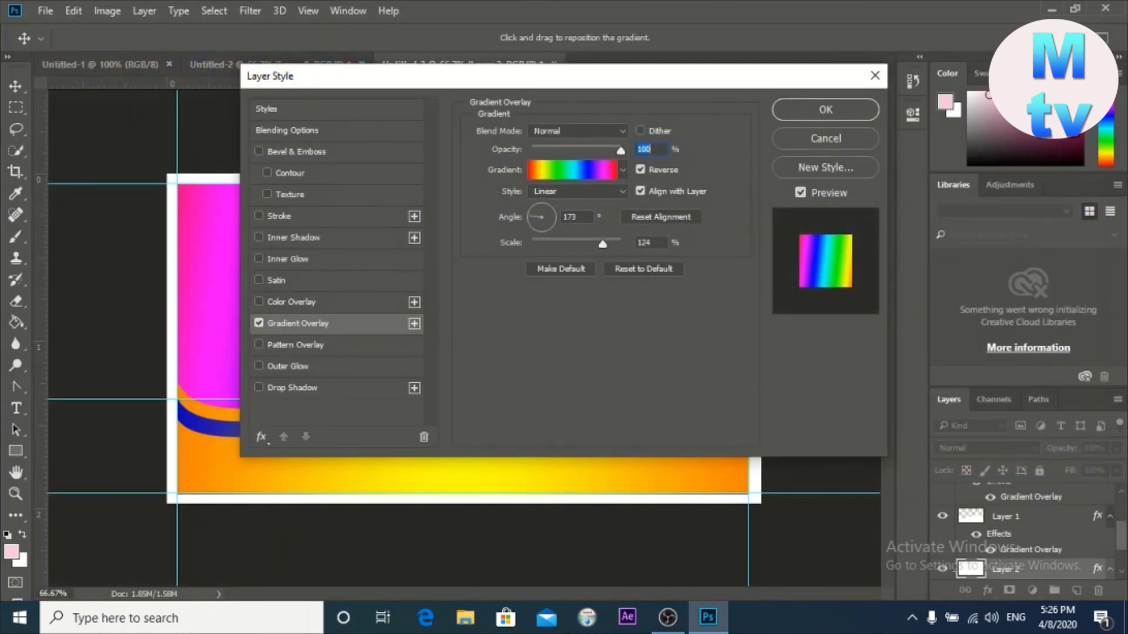
click(815, 109)
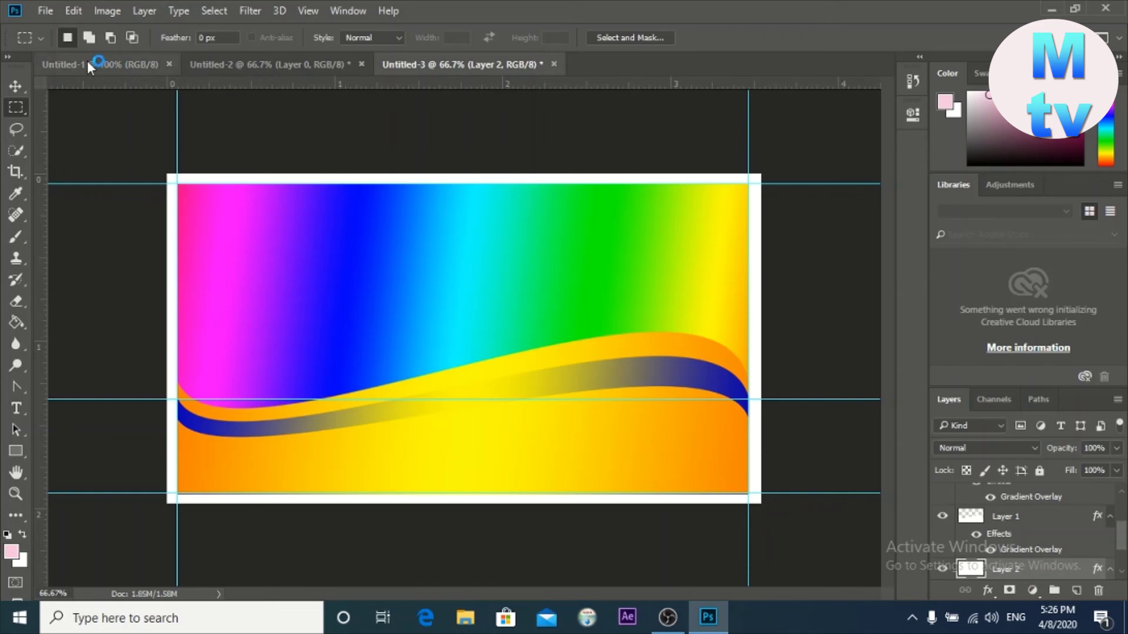
Switch Layer 2's Gradient Overlay to the Foreground to Background preset.
click(140, 9)
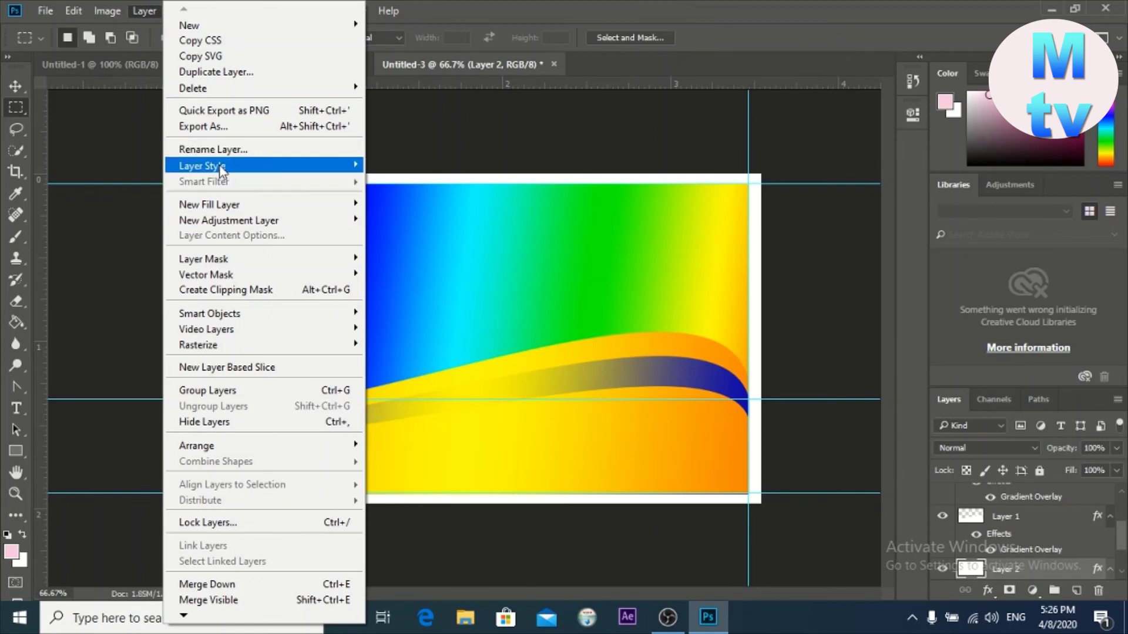
mouse_move(221, 170)
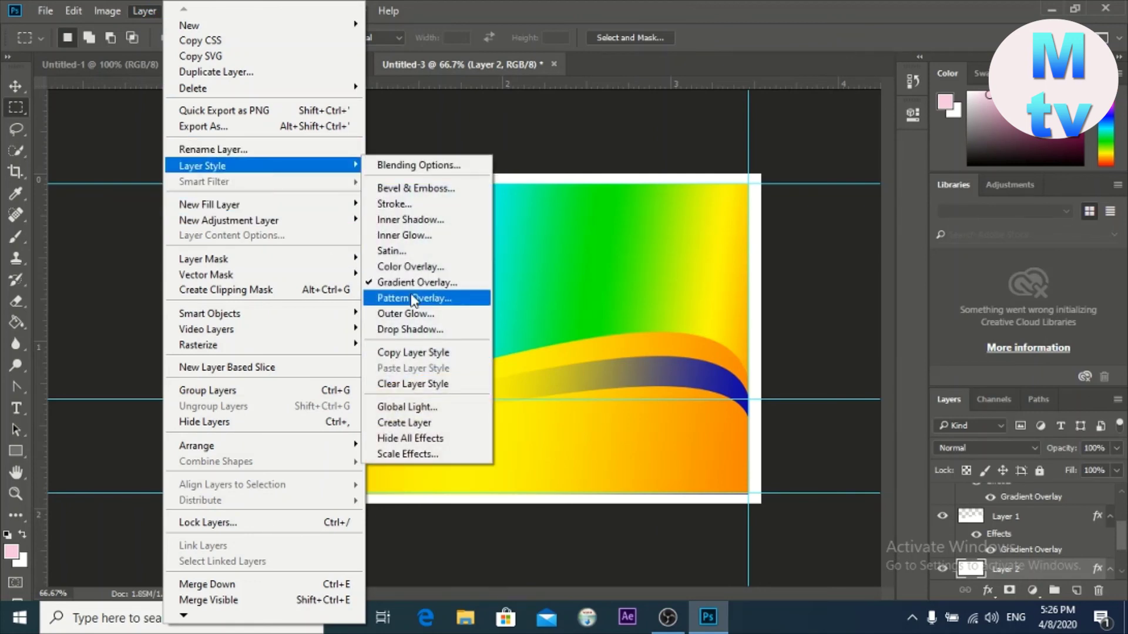
click(425, 282)
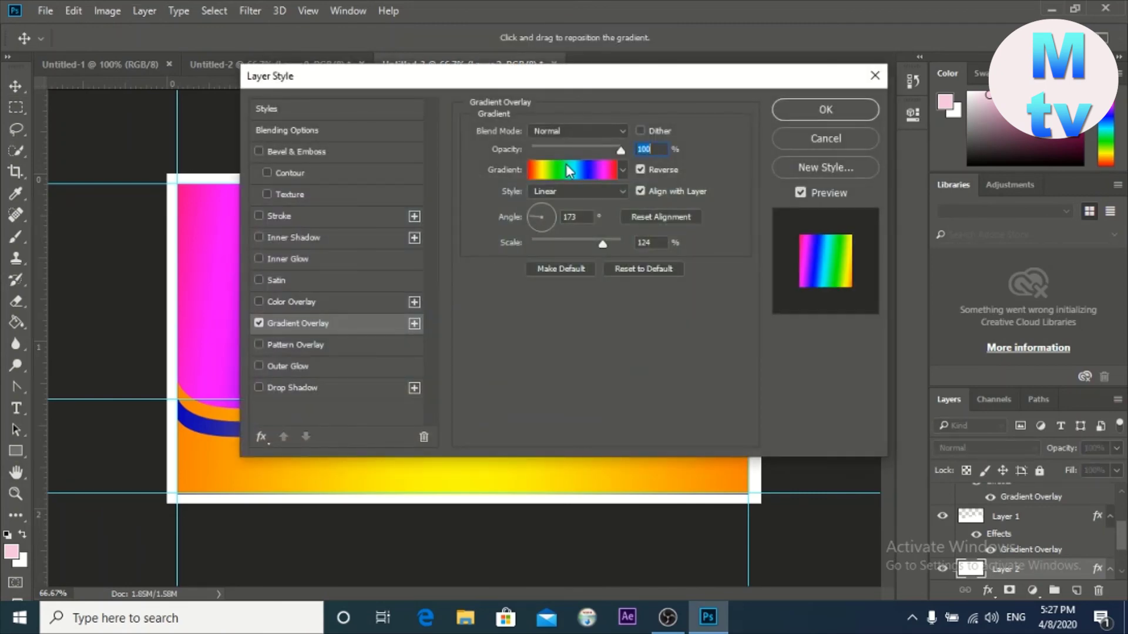
click(565, 163)
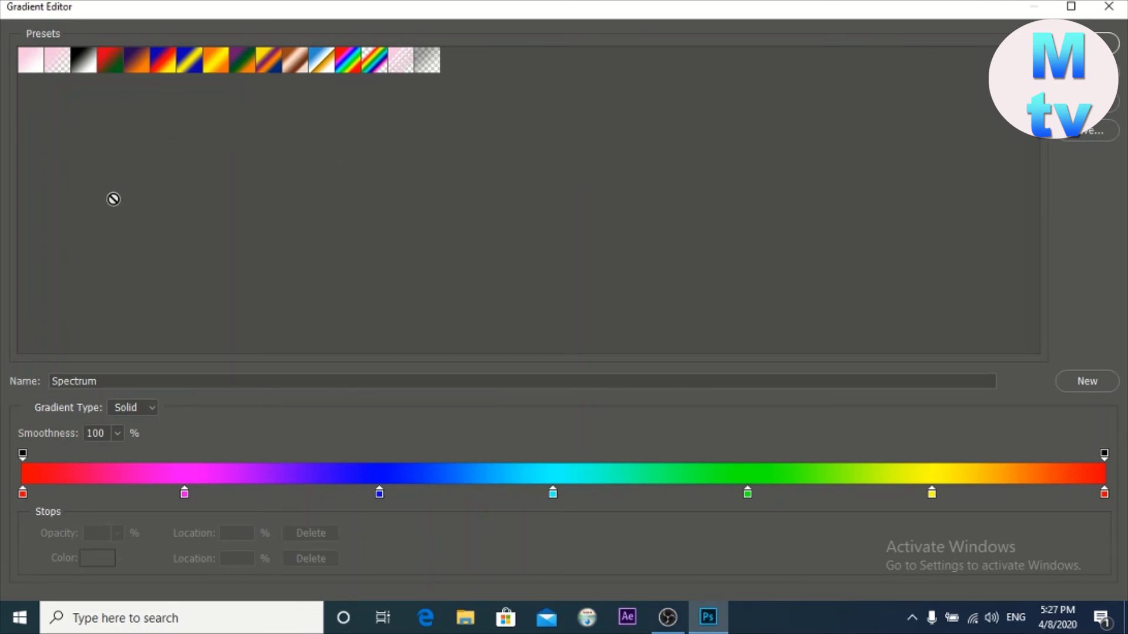
click(33, 64)
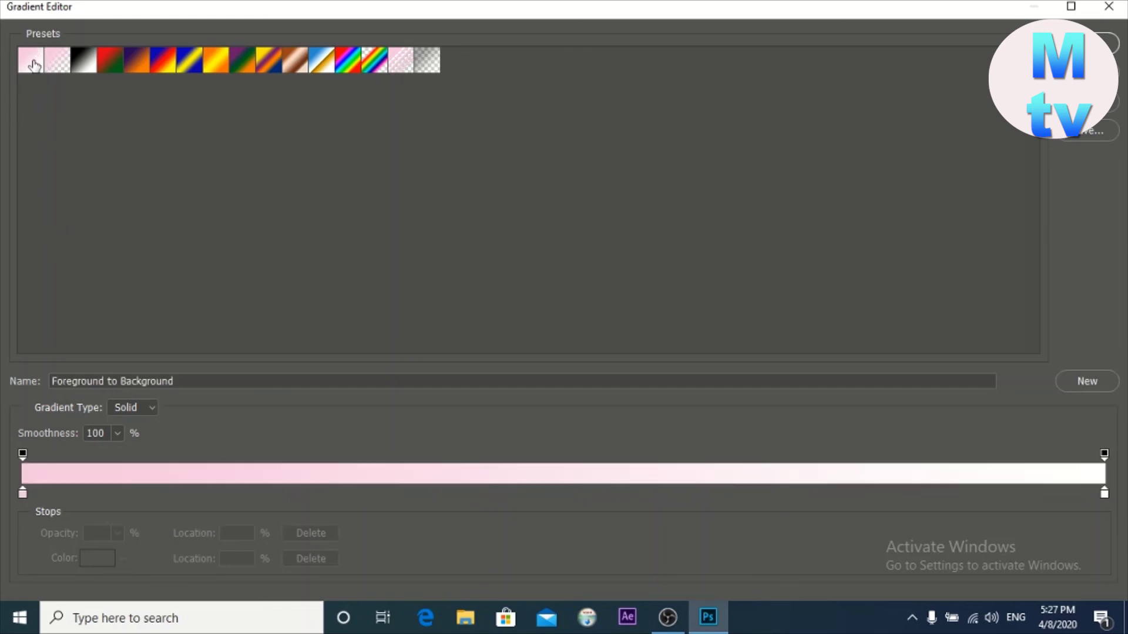
Set the gradient's color stop at location 0% to light blue 6ac5cd and apply the overlay to Layer 2.
click(24, 493)
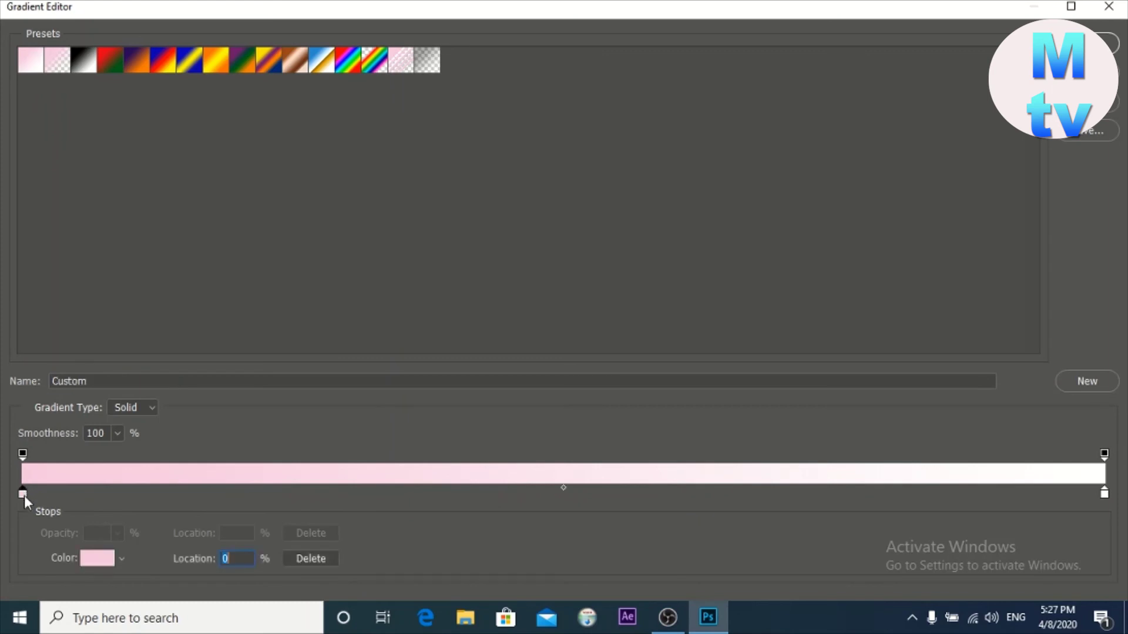
click(104, 555)
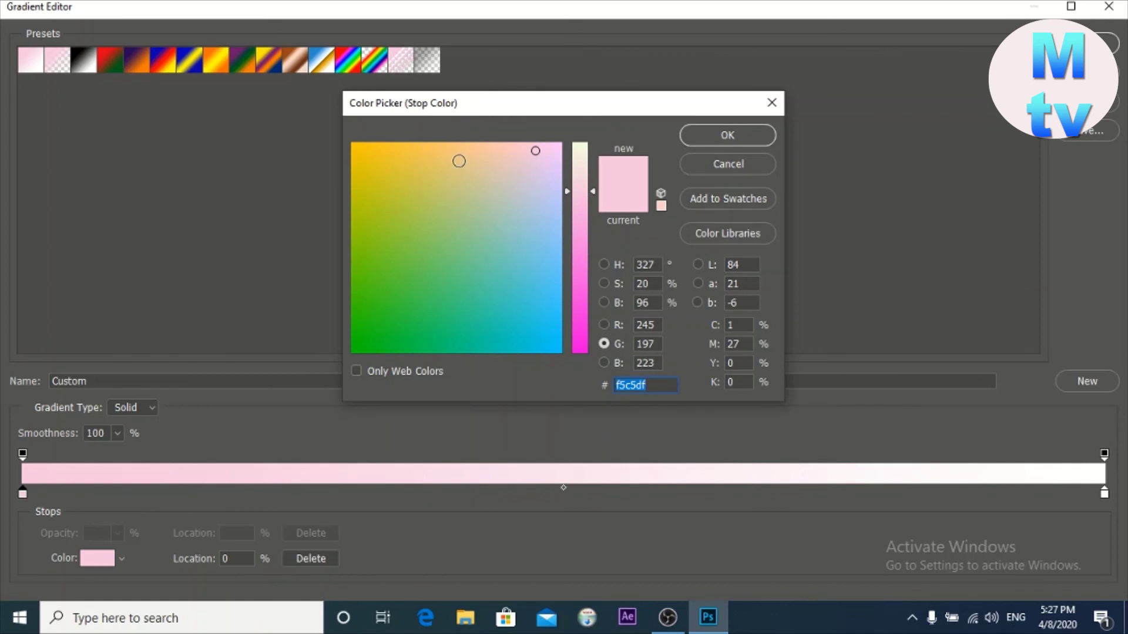
click(459, 161)
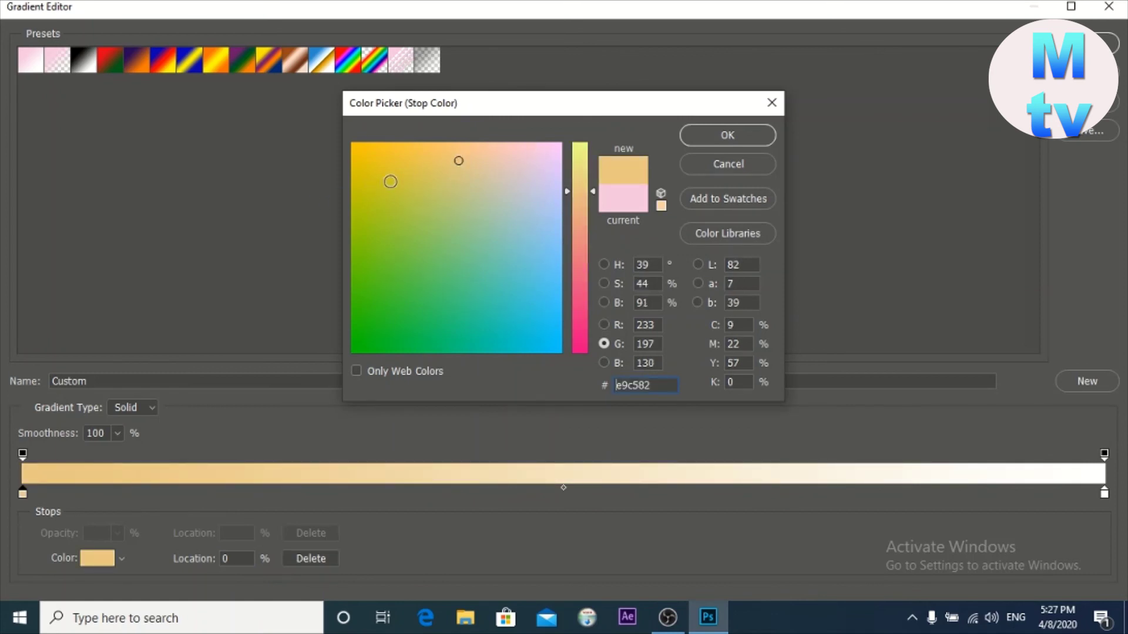
click(390, 181)
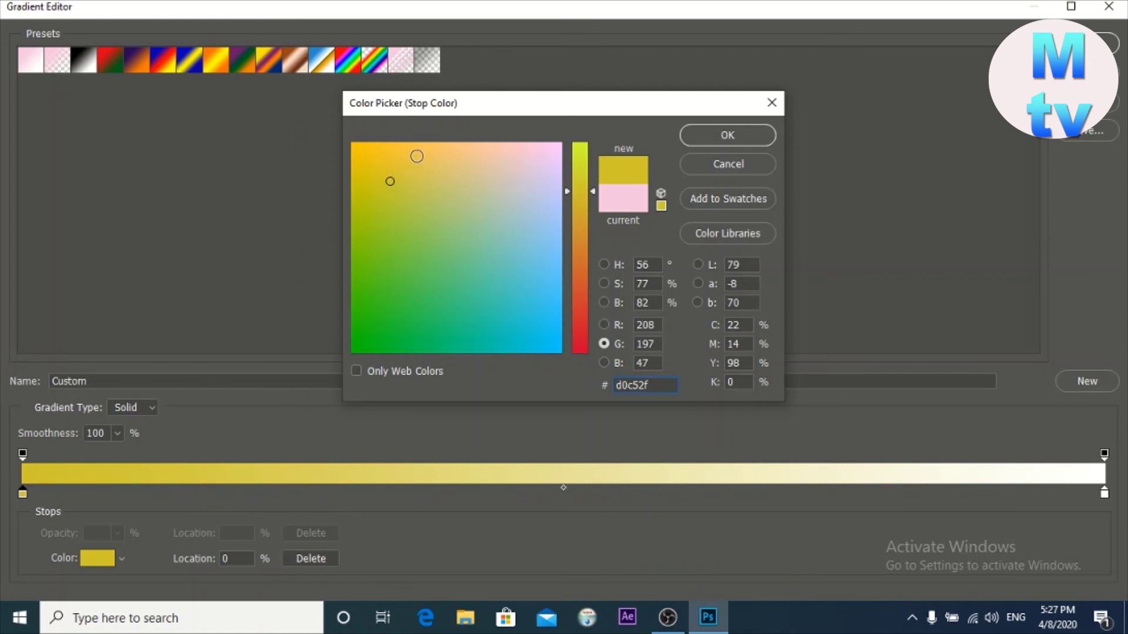
click(521, 266)
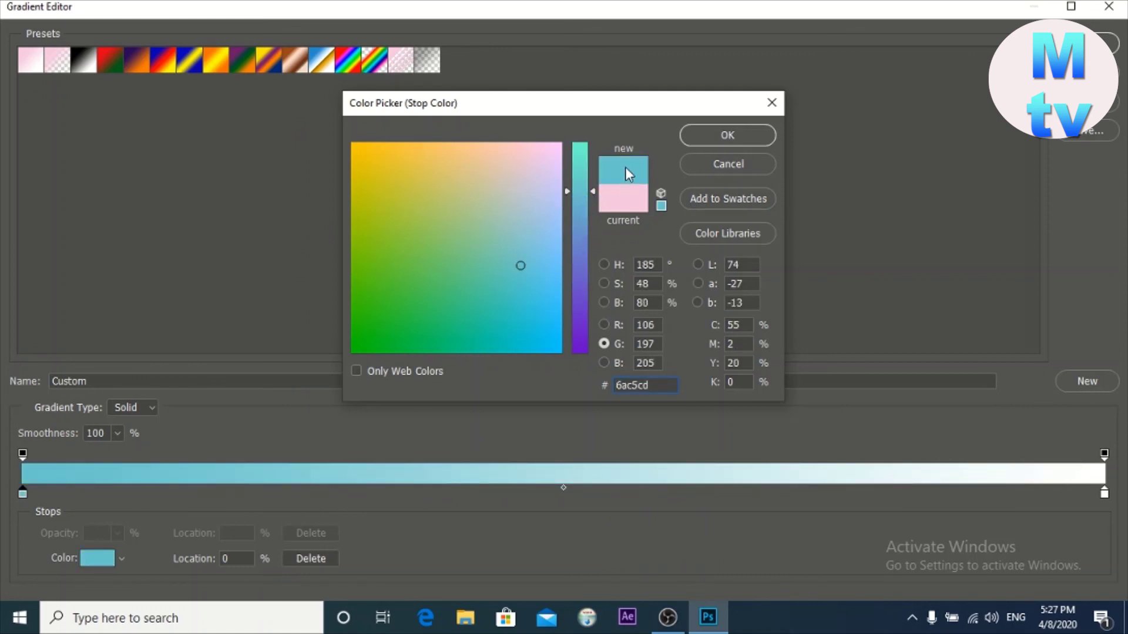
click(724, 136)
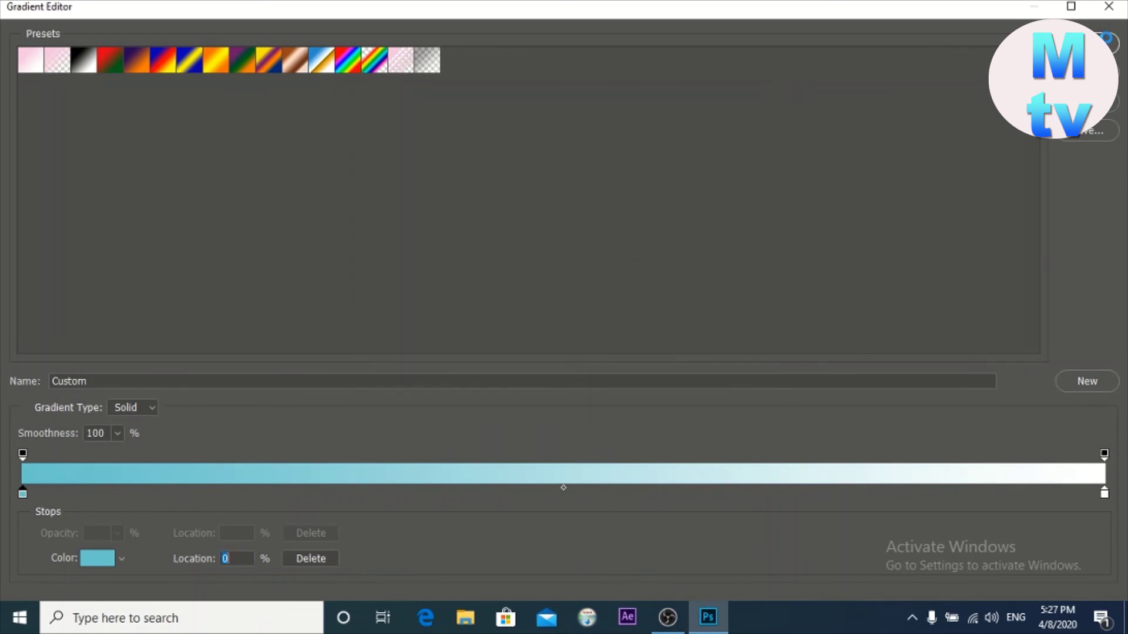
click(1104, 41)
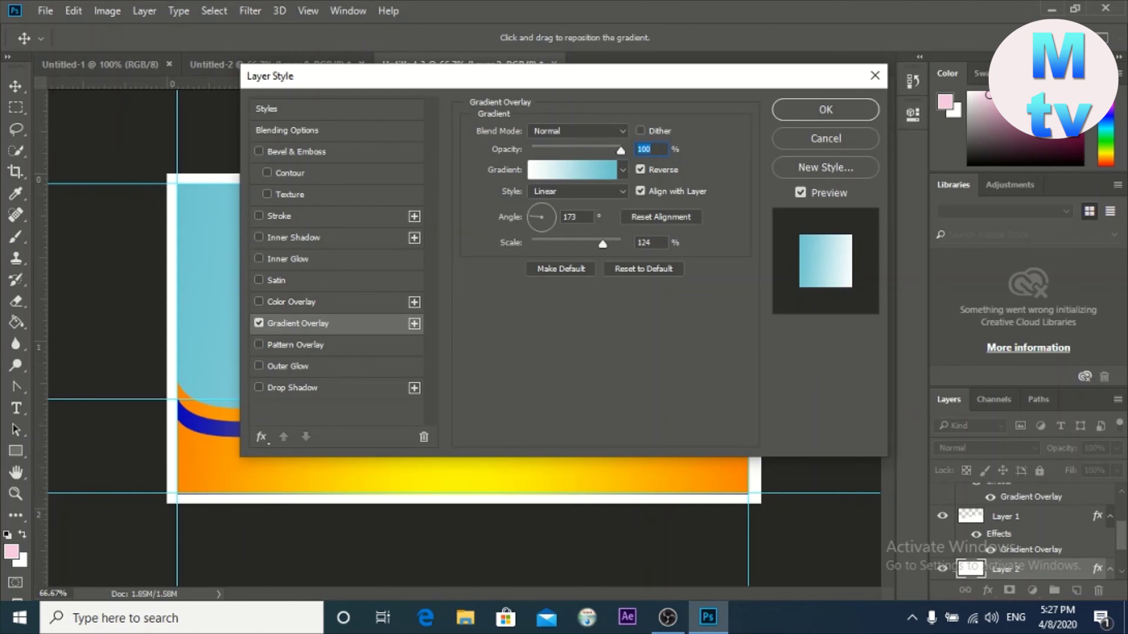
click(821, 110)
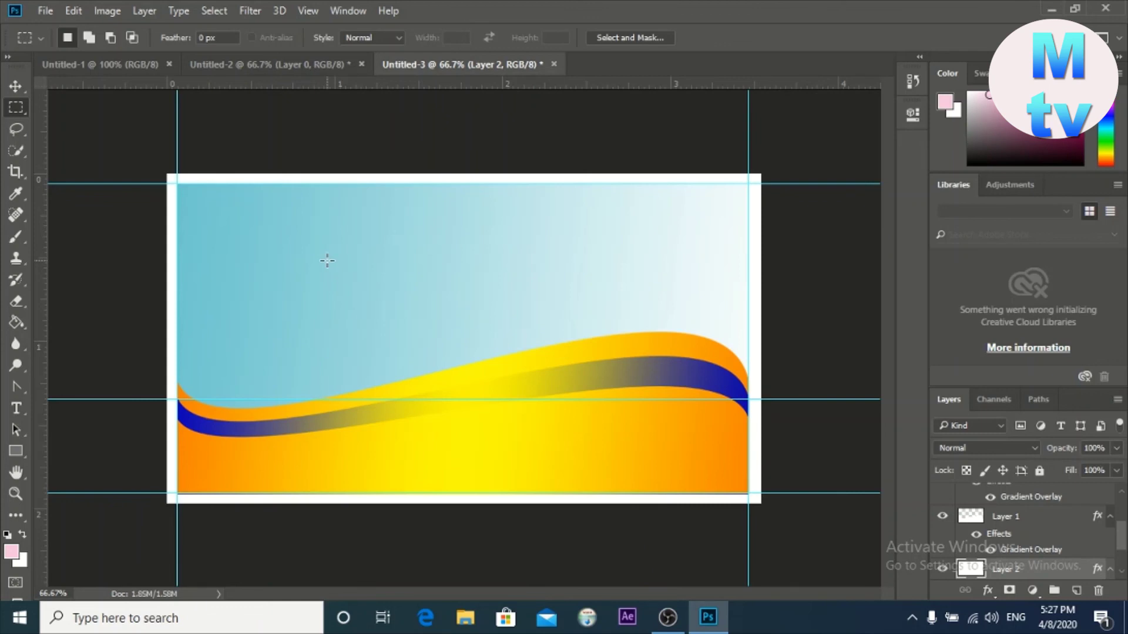
Add a Stroke effect to Layer 2.
click(146, 13)
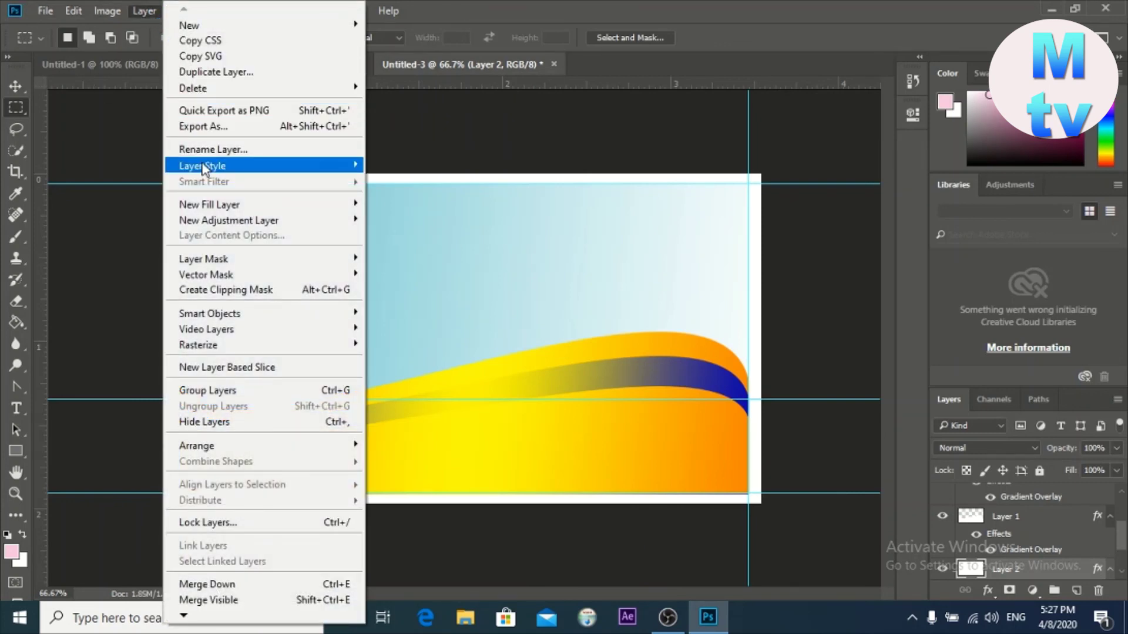
mouse_move(204, 170)
click(203, 169)
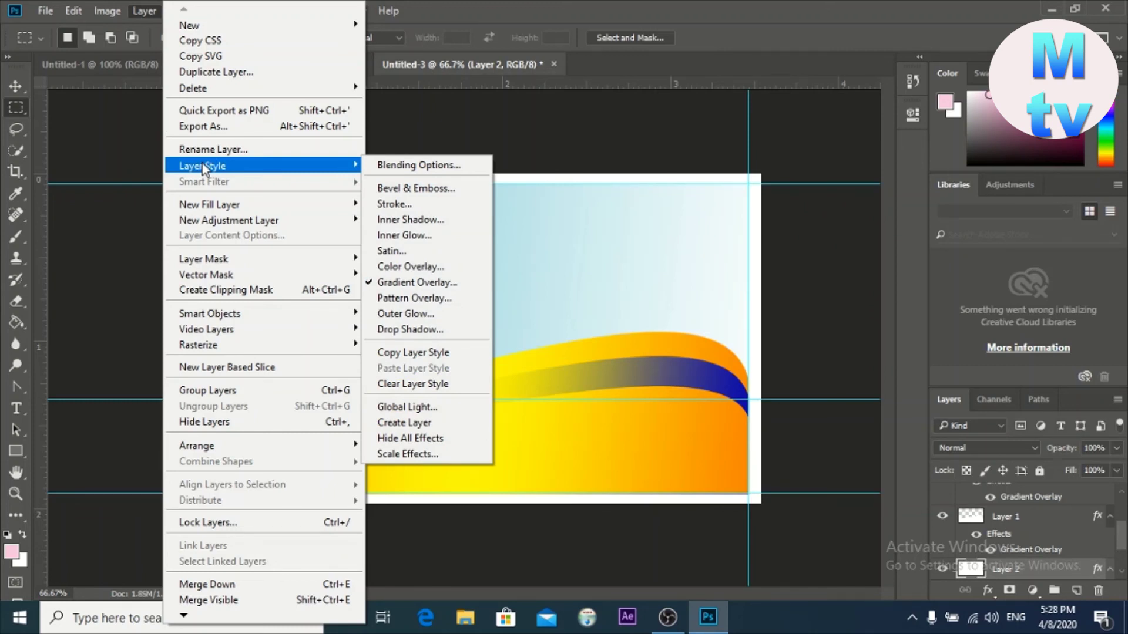
click(204, 169)
click(204, 169)
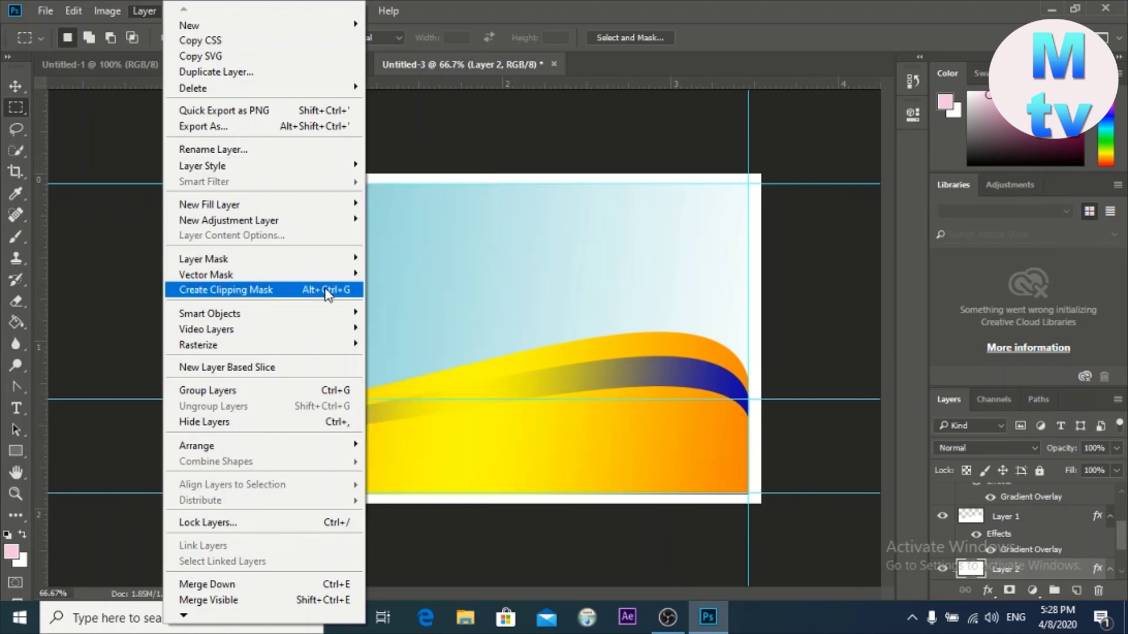
click(247, 165)
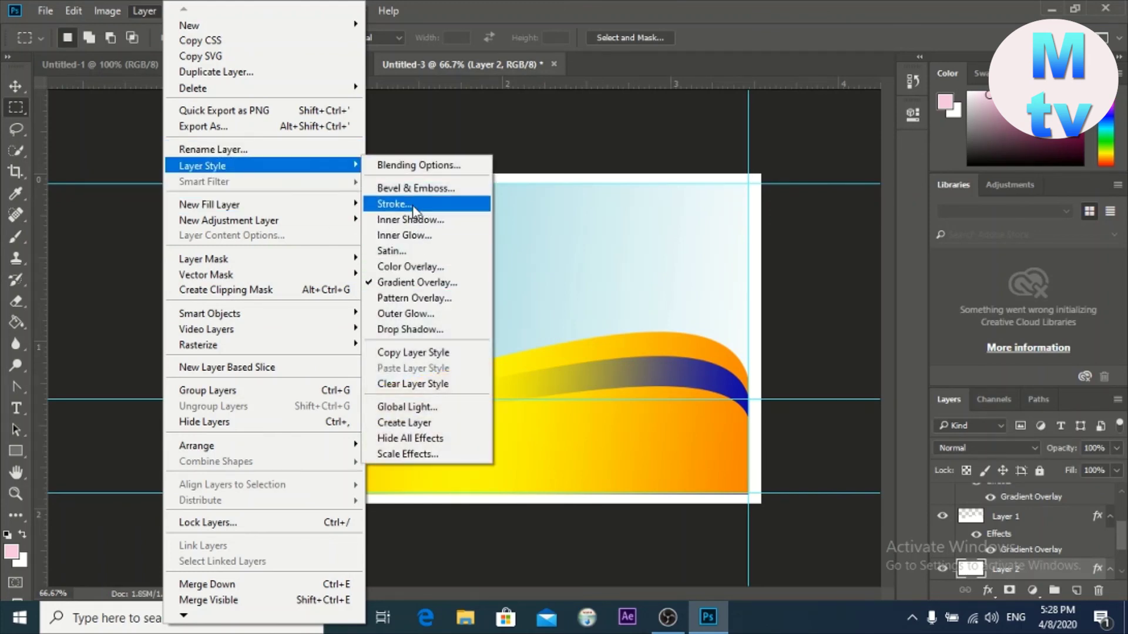
click(412, 205)
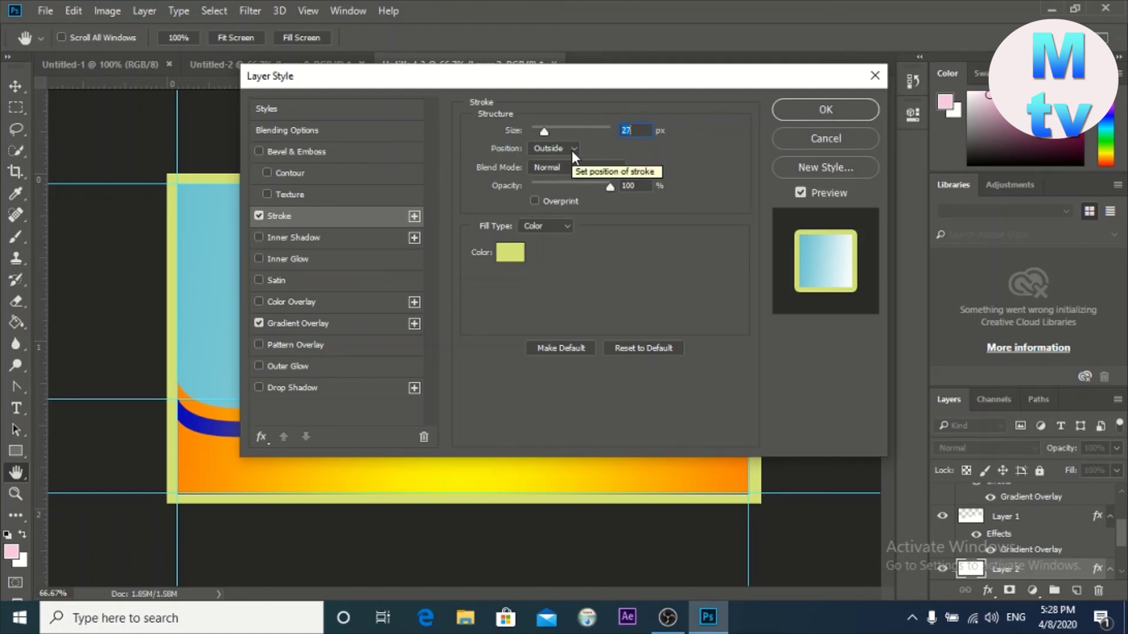
Set the stroke color to bright cyan 0fe6f3 and apply the layer style.
click(510, 253)
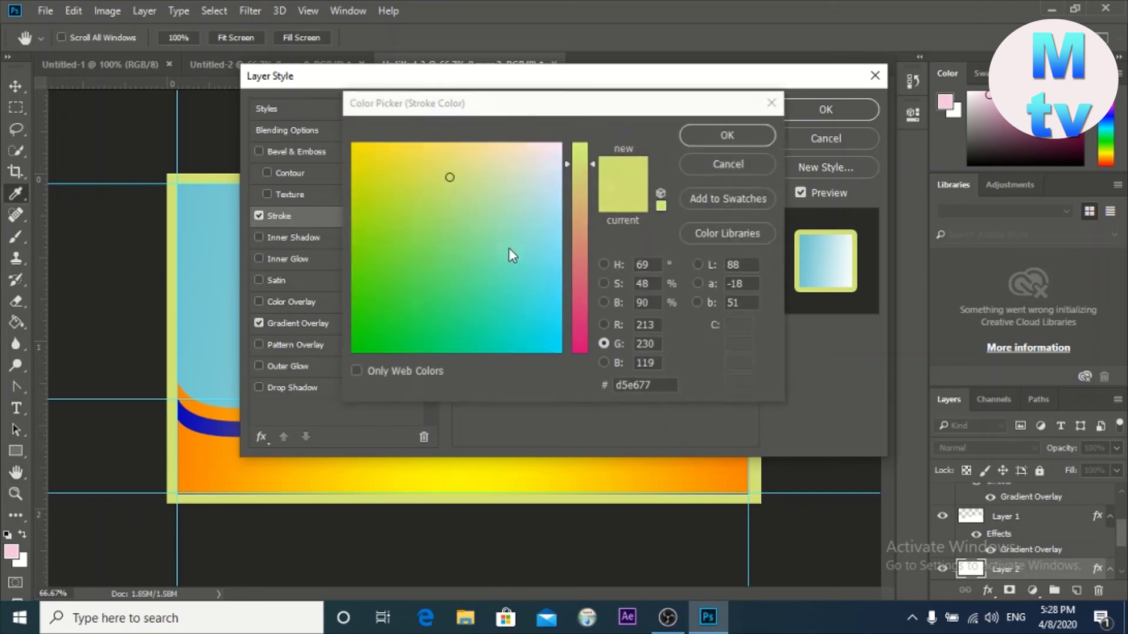
click(479, 245)
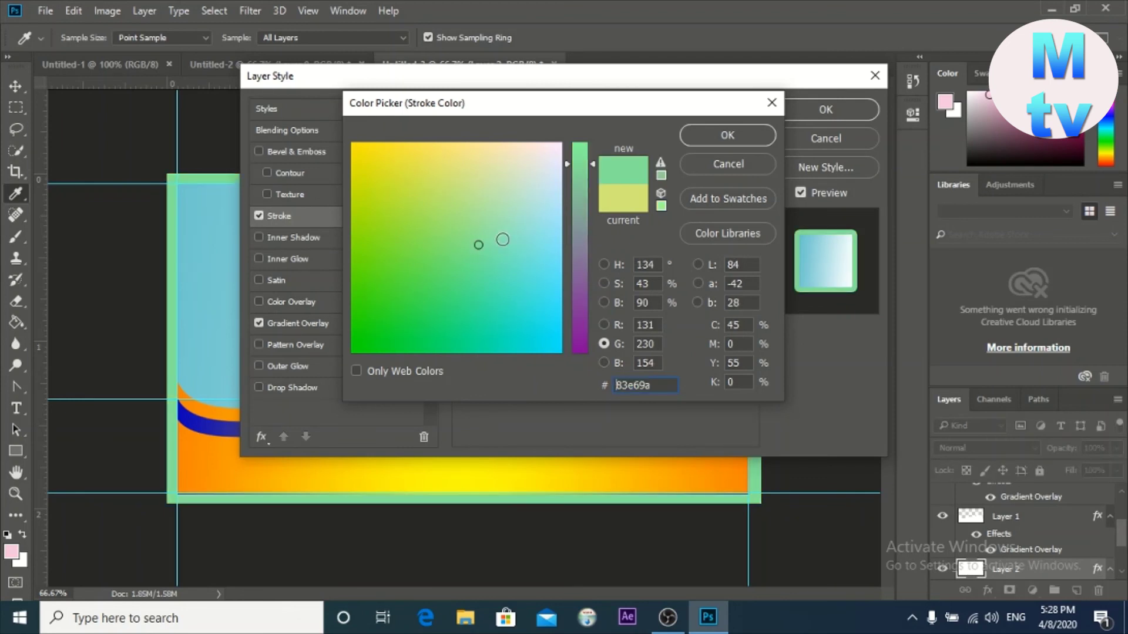
click(520, 226)
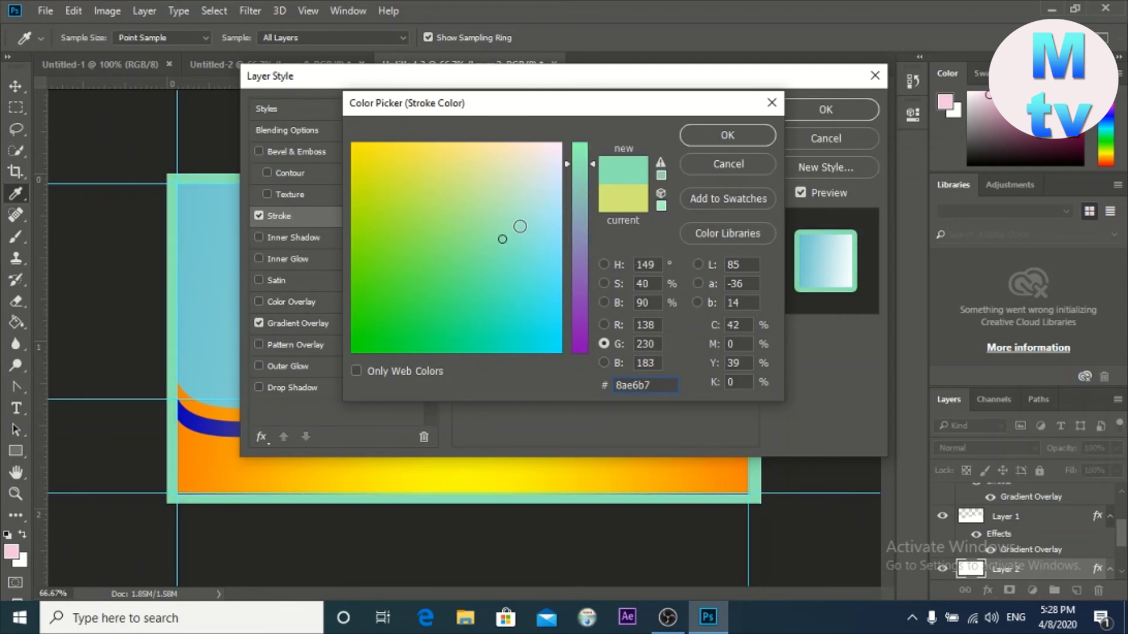
click(538, 148)
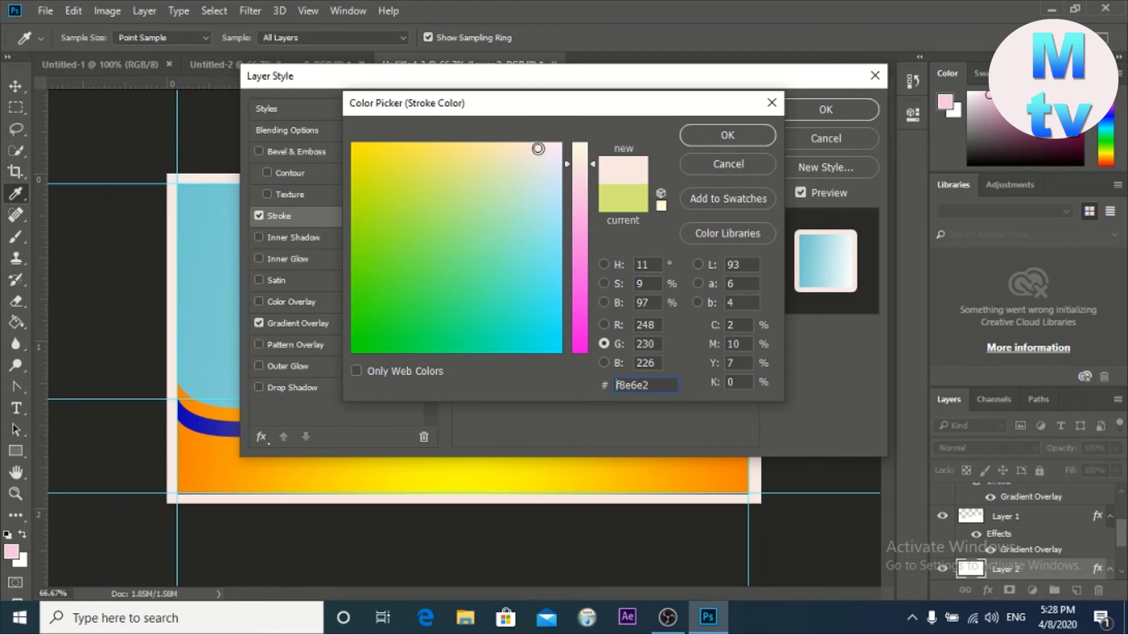
click(451, 153)
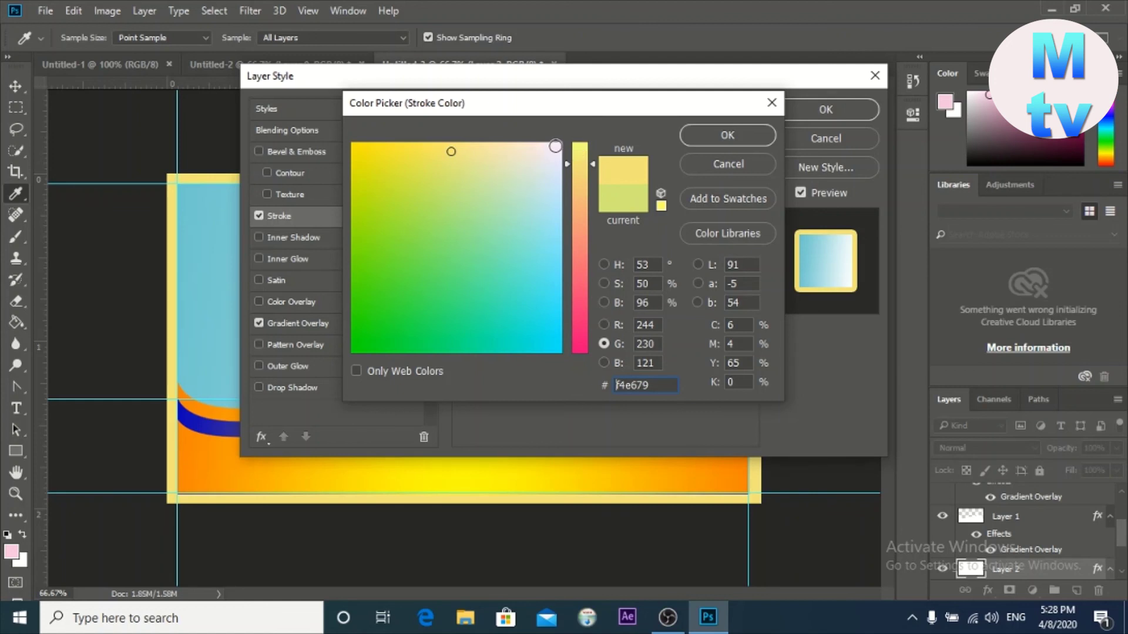
click(555, 146)
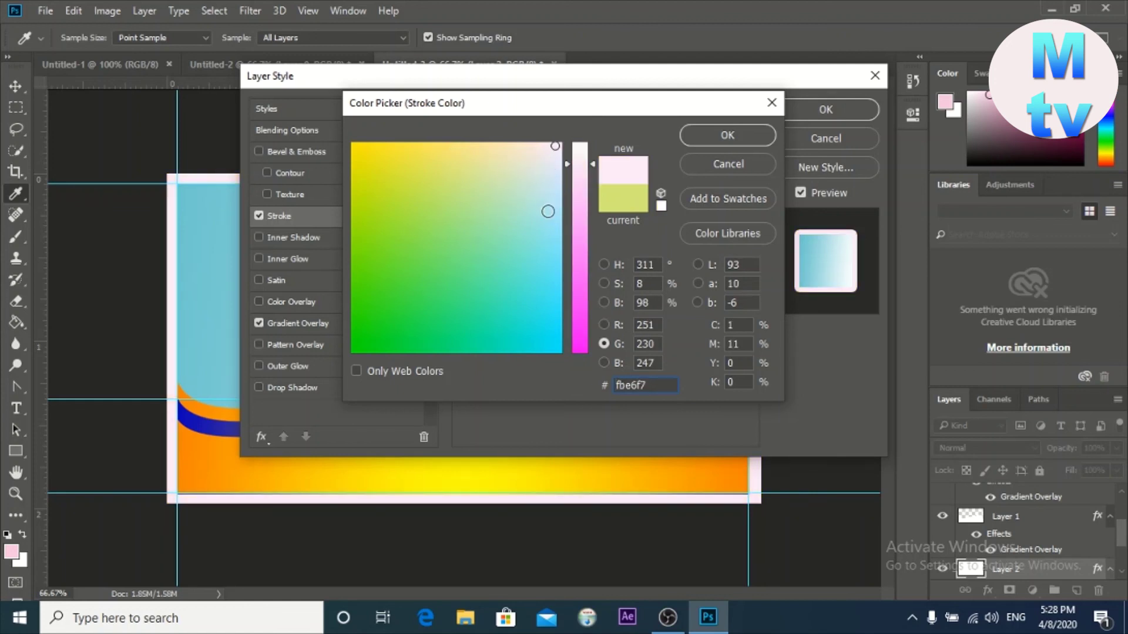
click(552, 341)
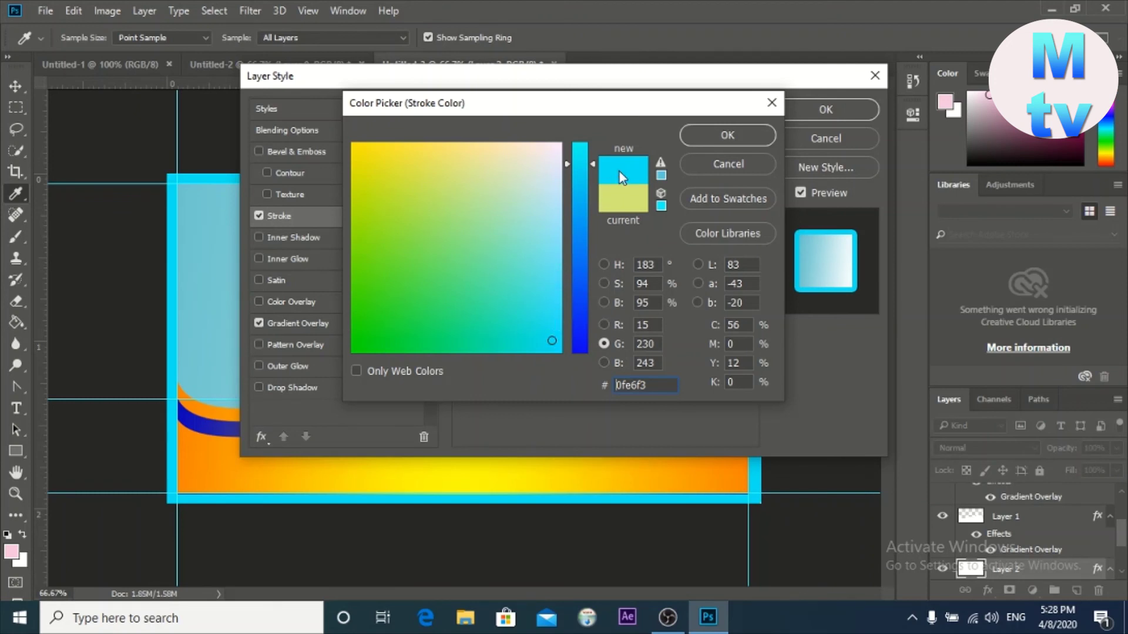
click(701, 138)
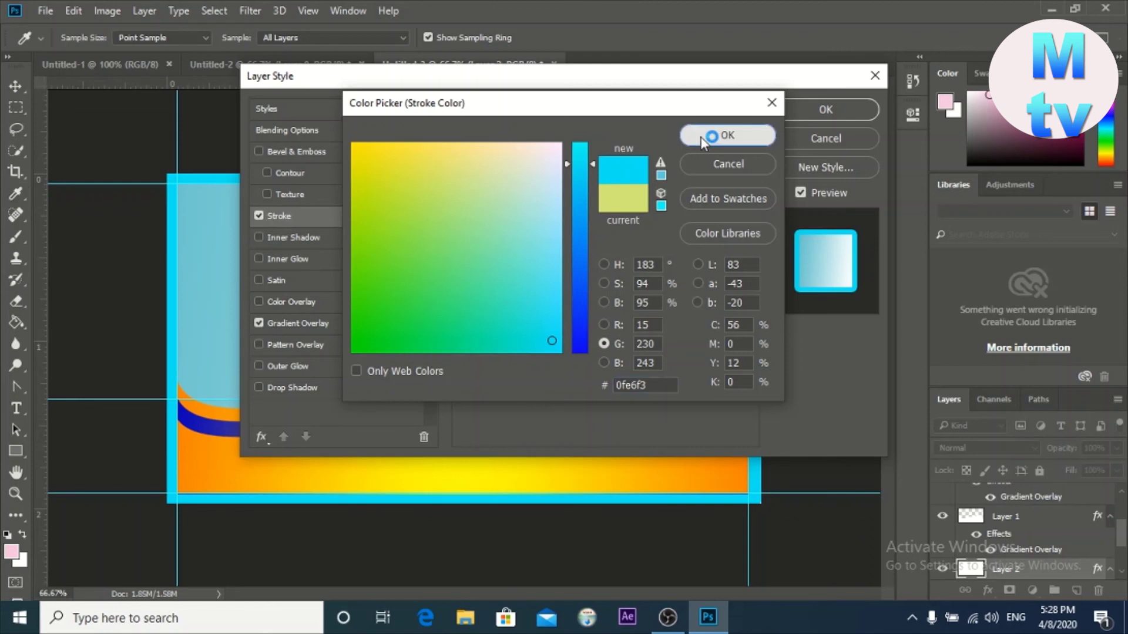
click(801, 107)
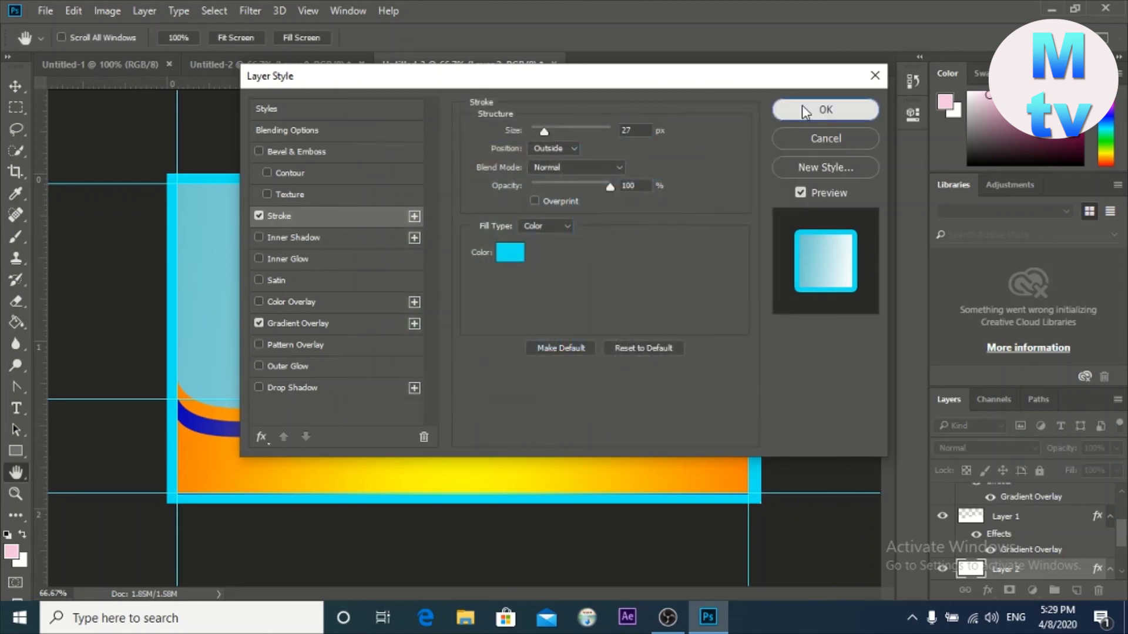